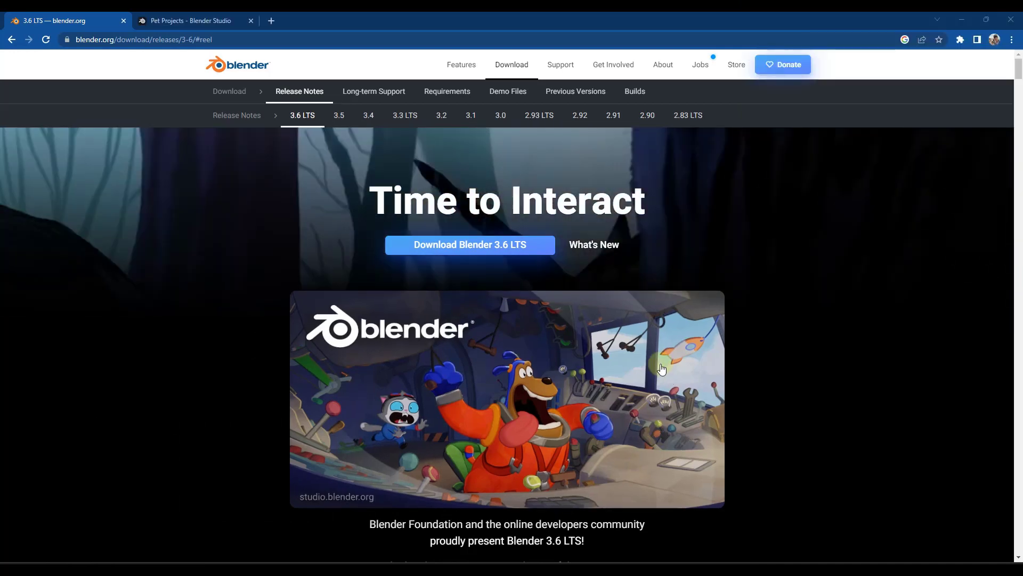
Scroll the 3.6 LTS notes slightly, then switch to the 'Pet Projects - Blender Studio' tab
{"action": "scroll", "coordinate": [662, 368], "scroll_direction": "down", "scroll_amount": 3}
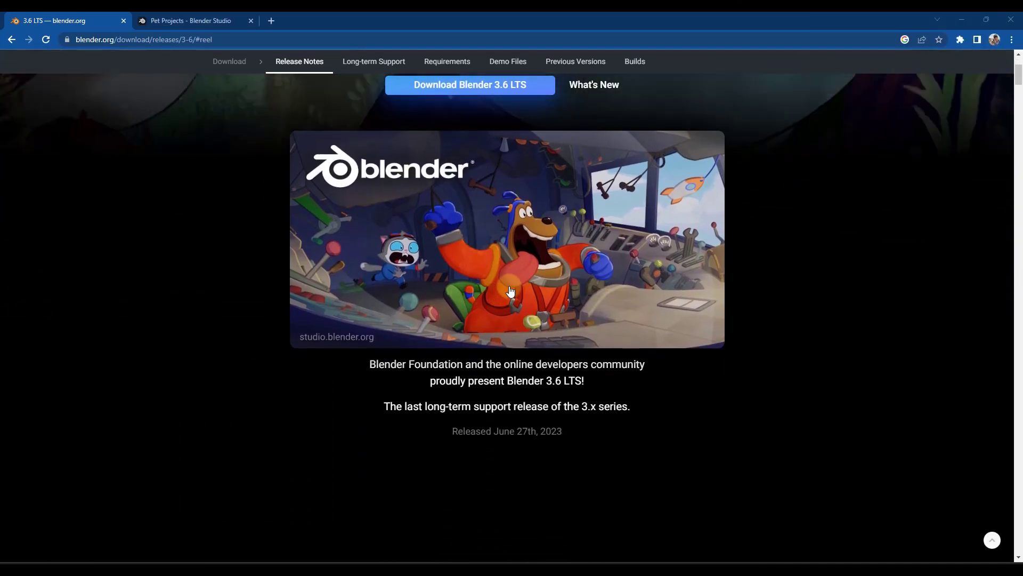
{"action": "left_click", "coordinate": [201, 17]}
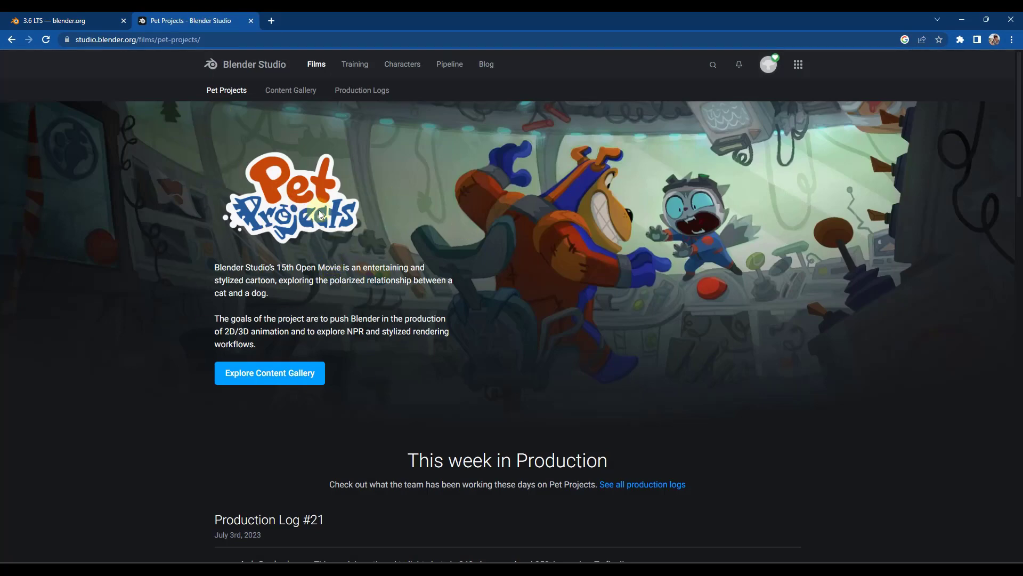
{"action": "scroll", "coordinate": [345, 272], "scroll_direction": "down", "scroll_amount": 5}
{"action": "scroll", "coordinate": [354, 263], "scroll_direction": "up", "scroll_amount": 4}
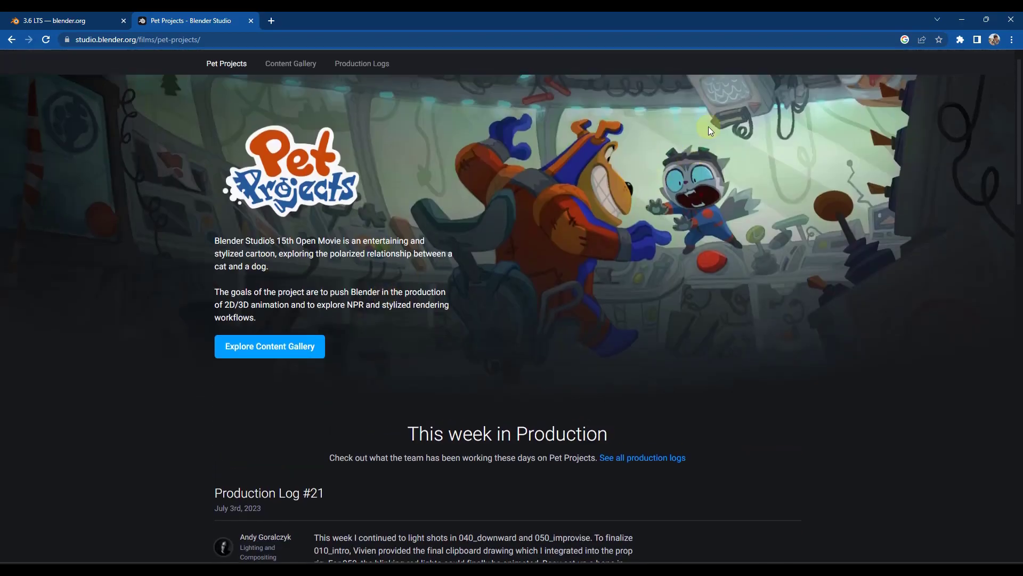
{"action": "scroll", "coordinate": [709, 130], "scroll_direction": "up", "scroll_amount": 1}
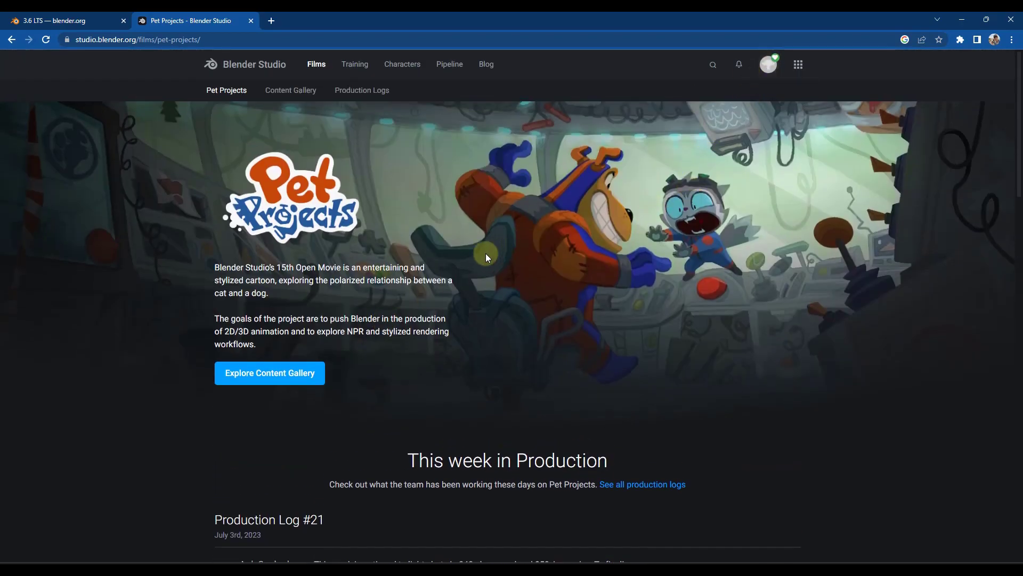
{"action": "scroll", "coordinate": [486, 256], "scroll_direction": "down", "scroll_amount": 8}
{"action": "scroll", "coordinate": [333, 335], "scroll_direction": "down", "scroll_amount": 5}
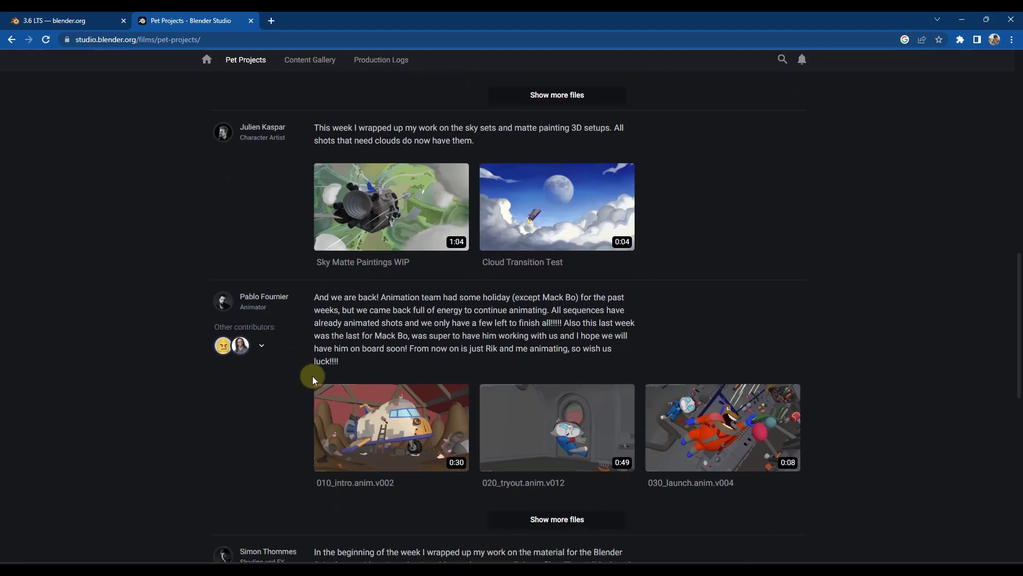
{"action": "scroll", "coordinate": [298, 358], "scroll_direction": "down", "scroll_amount": 2}
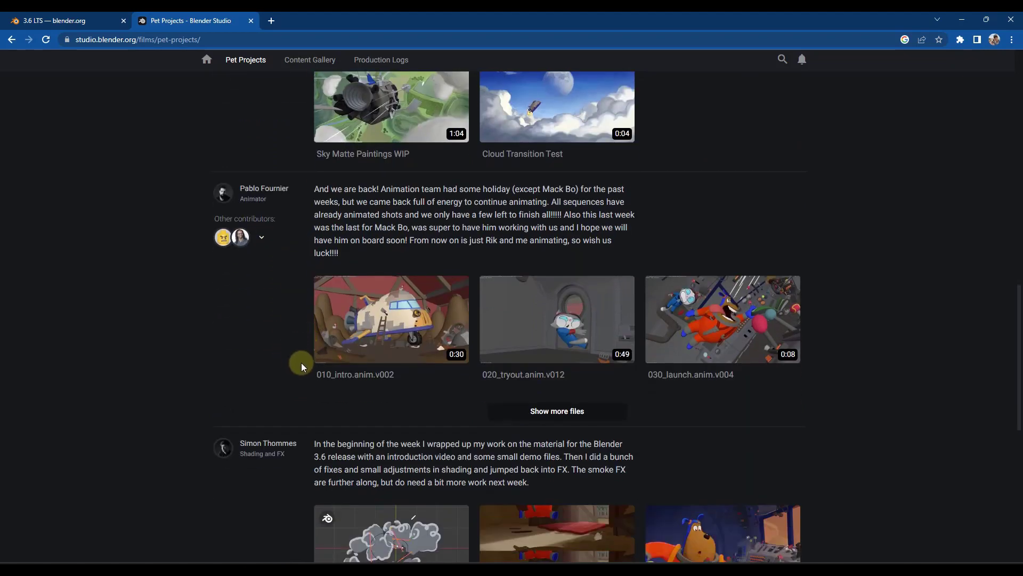
{"action": "scroll", "coordinate": [290, 350], "scroll_direction": "up", "scroll_amount": 15}
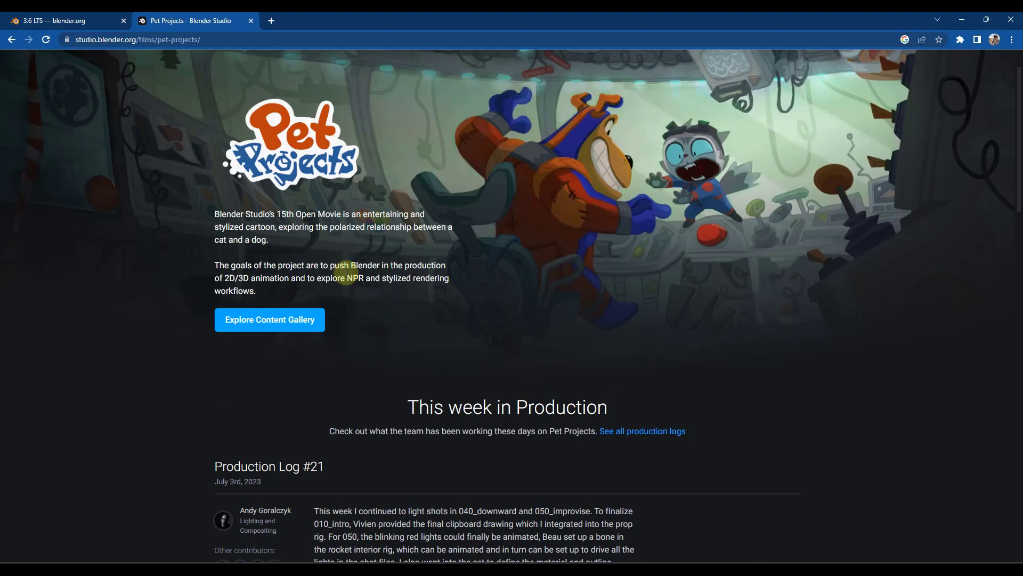
Open Explore Content Gallery and browse the Pet Projects artwork grid, ending back at the top
{"action": "left_click", "coordinate": [267, 322]}
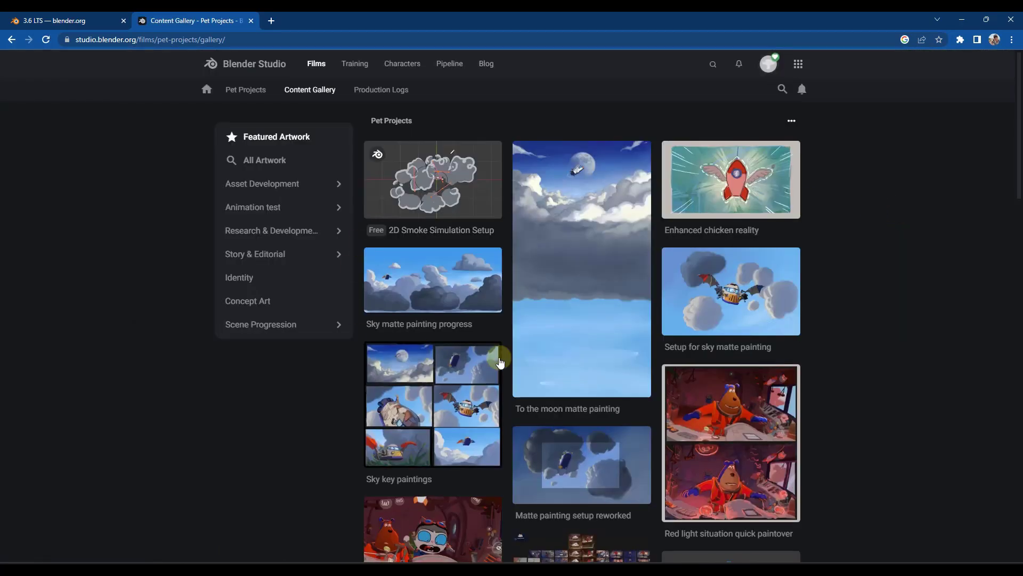
{"action": "scroll", "coordinate": [624, 327], "scroll_direction": "down", "scroll_amount": 7}
{"action": "scroll", "coordinate": [720, 338], "scroll_direction": "down", "scroll_amount": 8}
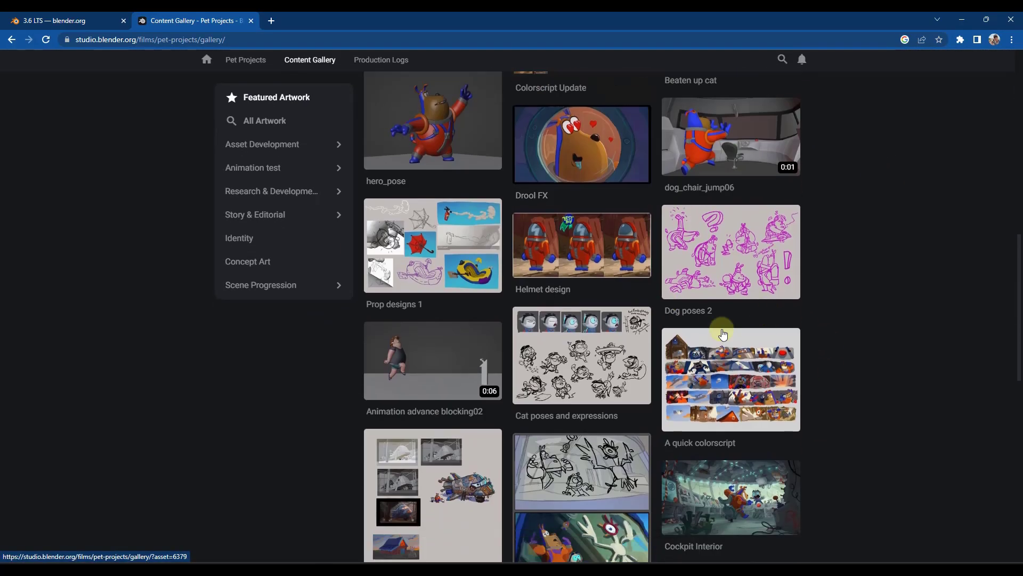
{"action": "scroll", "coordinate": [805, 330], "scroll_direction": "down", "scroll_amount": 5}
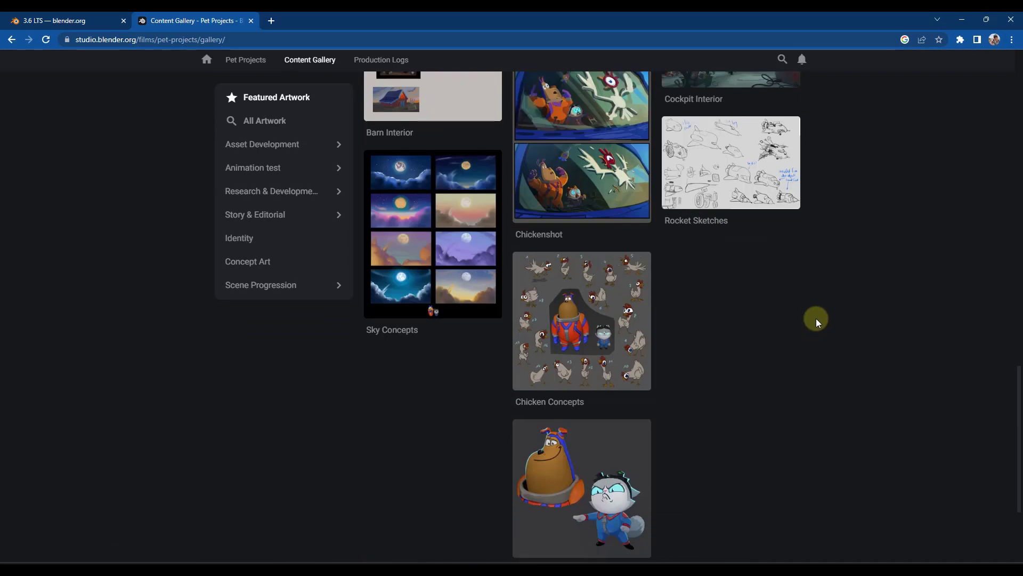
{"action": "scroll", "coordinate": [533, 358], "scroll_direction": "up", "scroll_amount": 9}
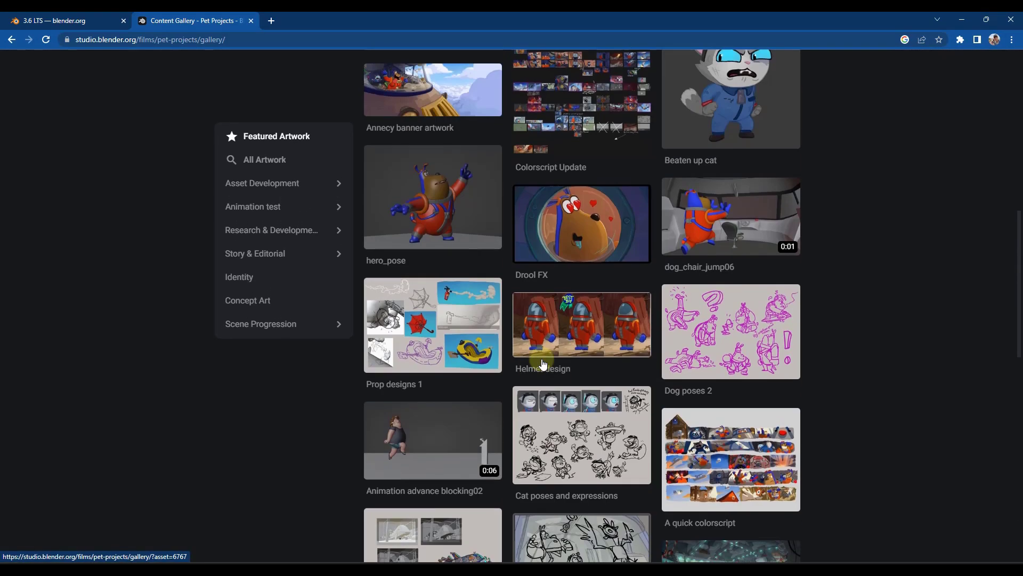
{"action": "scroll", "coordinate": [544, 357], "scroll_direction": "down", "scroll_amount": 3}
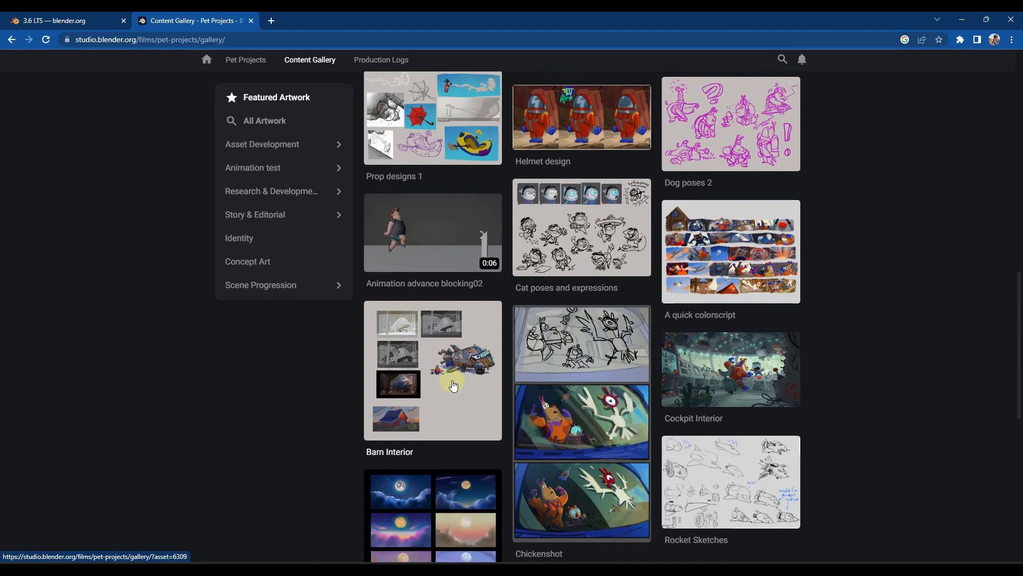
{"action": "scroll", "coordinate": [453, 385], "scroll_direction": "up", "scroll_amount": 10}
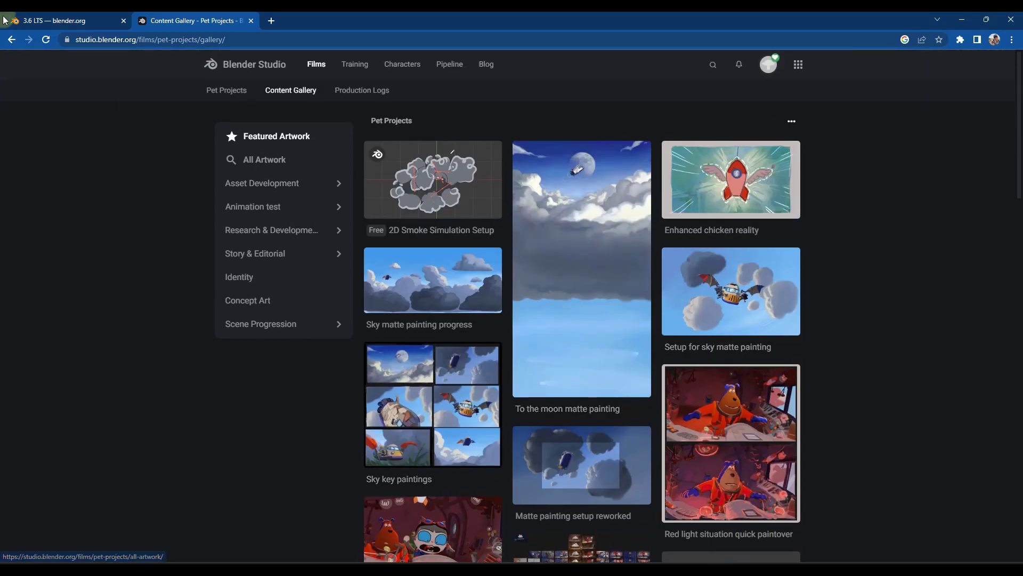
Return to the '3.6 LTS — blender.org' tab and read through Show-off, Show & Tell and Simulation Input/Output
{"action": "left_click", "coordinate": [5, 20]}
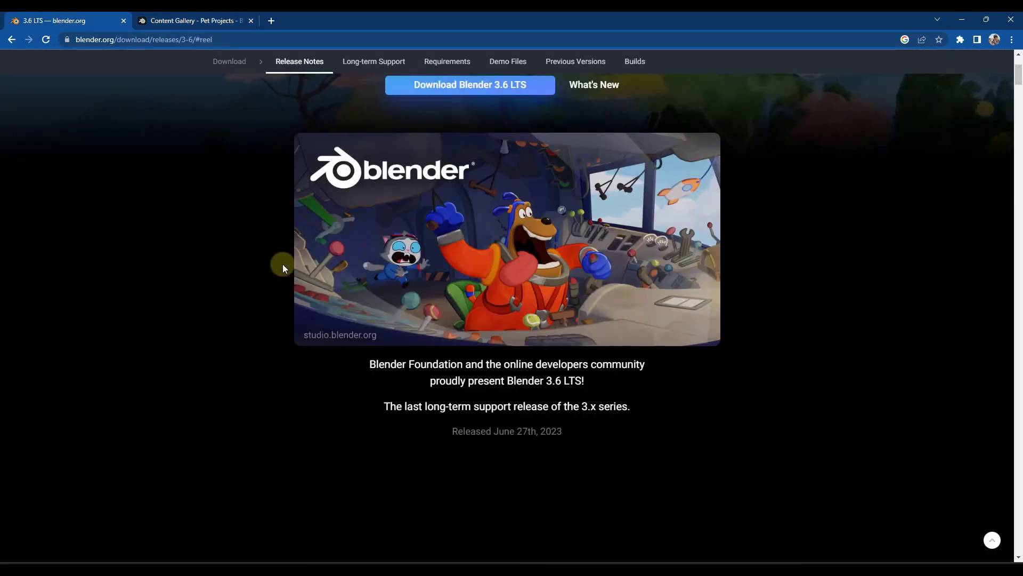
{"action": "scroll", "coordinate": [282, 264], "scroll_direction": "down", "scroll_amount": 8}
{"action": "scroll", "coordinate": [148, 212], "scroll_direction": "down", "scroll_amount": 1}
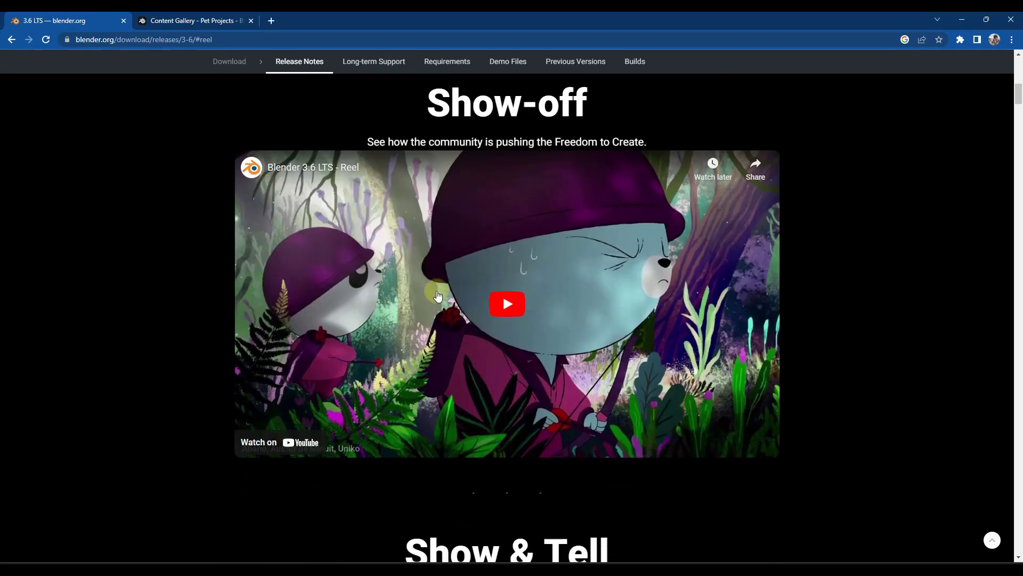
{"action": "scroll", "coordinate": [440, 298], "scroll_direction": "down", "scroll_amount": 10}
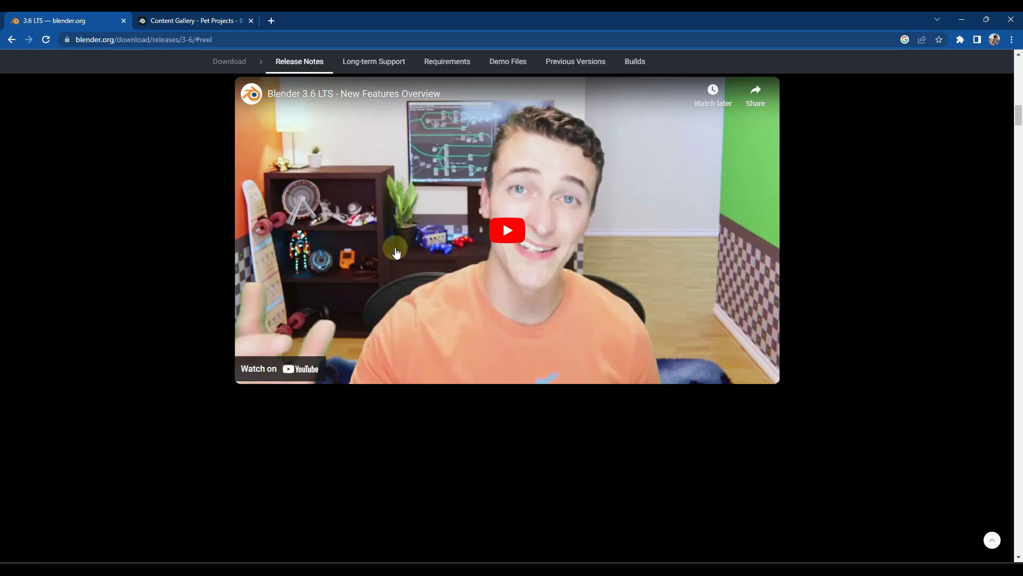
{"action": "scroll", "coordinate": [191, 229], "scroll_direction": "down", "scroll_amount": 8}
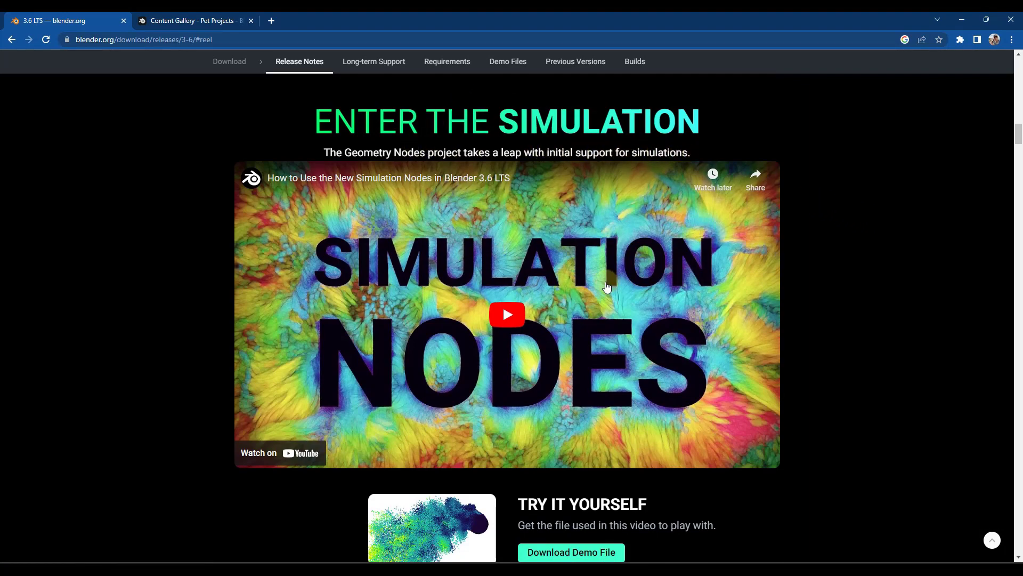
{"action": "scroll", "coordinate": [602, 281], "scroll_direction": "down", "scroll_amount": 6}
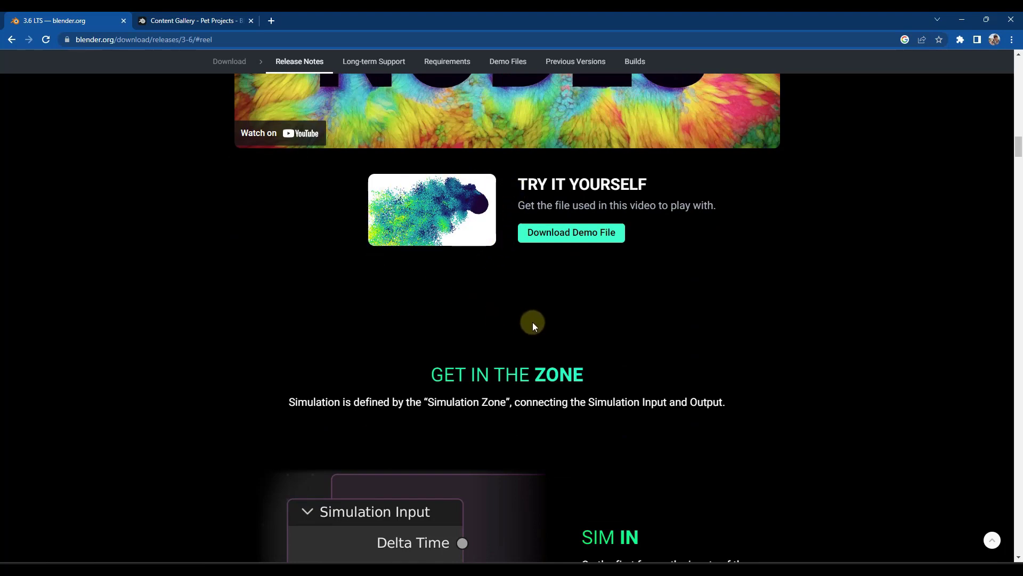
{"action": "scroll", "coordinate": [535, 325], "scroll_direction": "down", "scroll_amount": 4}
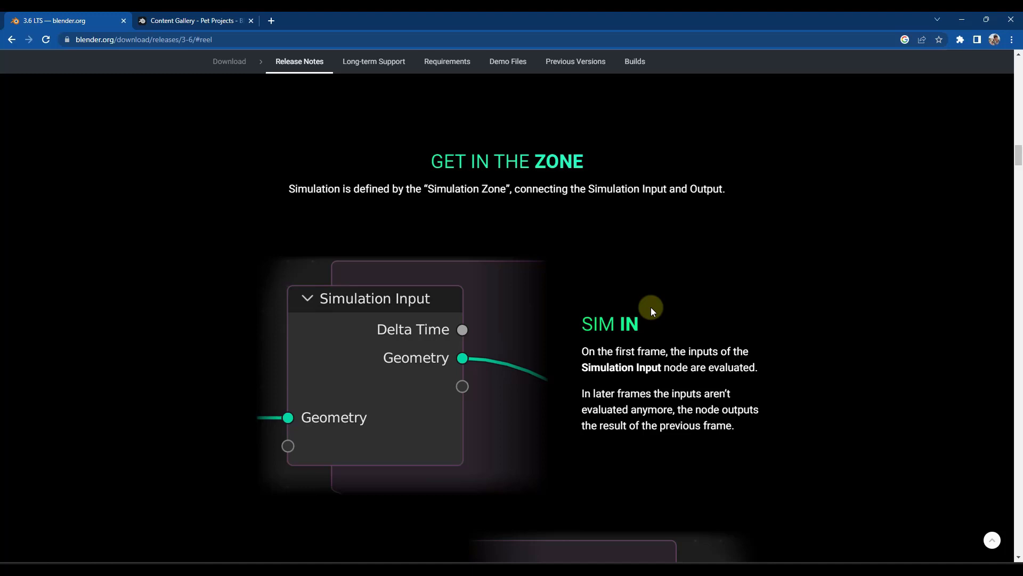
{"action": "scroll", "coordinate": [345, 338], "scroll_direction": "down", "scroll_amount": 5}
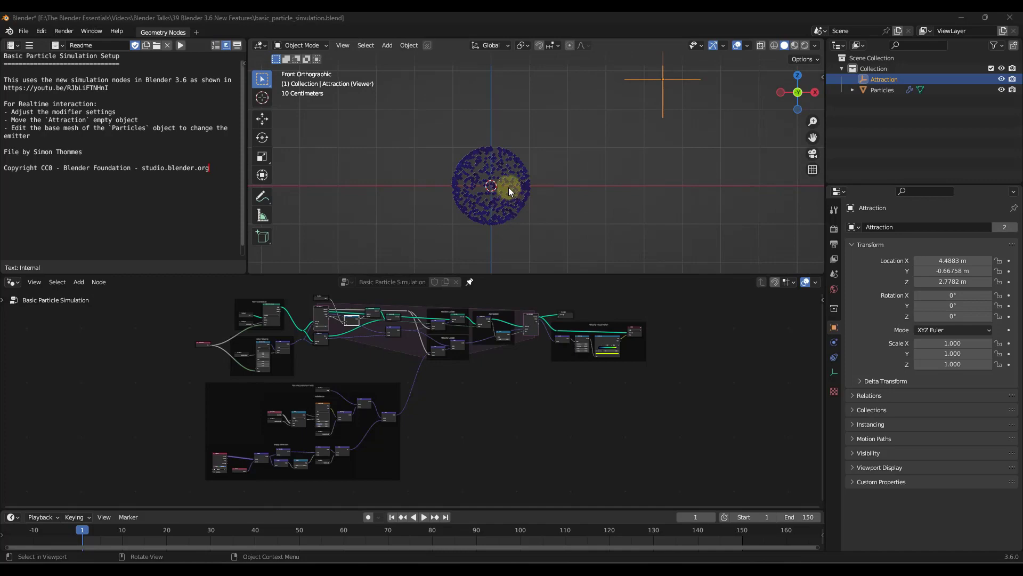
{"action": "scroll", "coordinate": [509, 187], "scroll_direction": "down", "scroll_amount": 3}
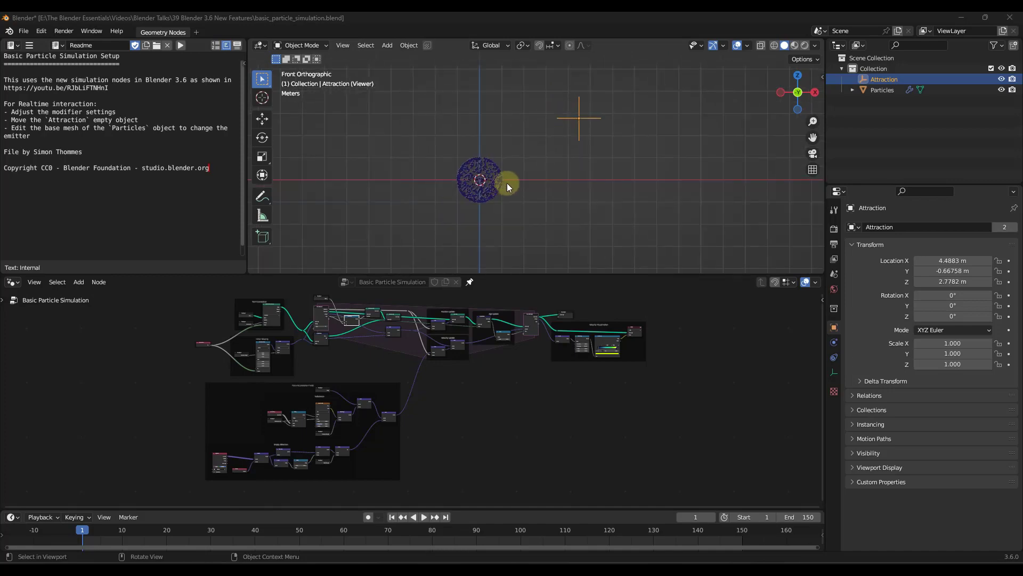
Play the particle simulation and move the Attraction empty to X 2.6594 m
{"action": "left_click", "coordinate": [424, 516]}
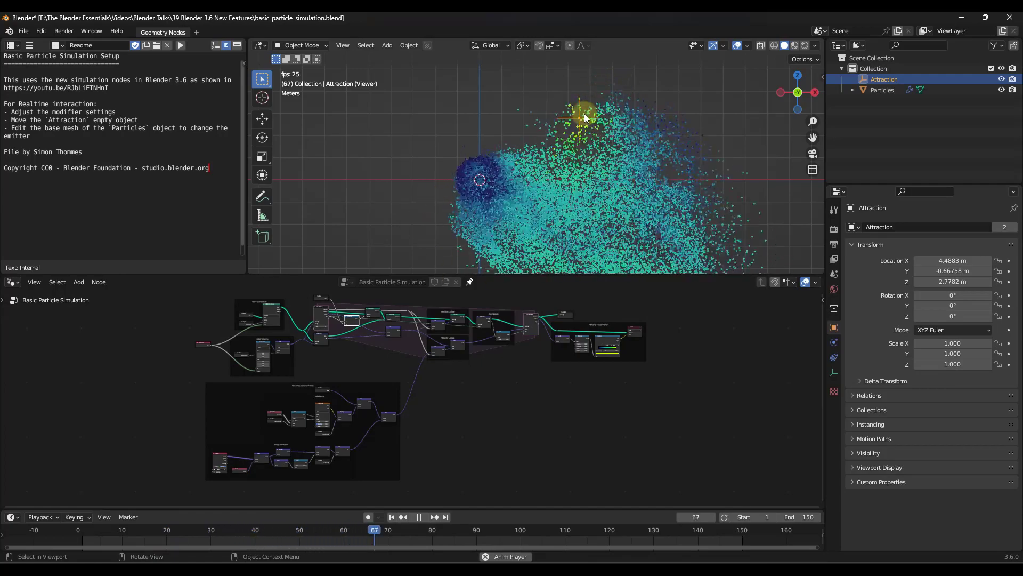
{"action": "key", "text": "g"}
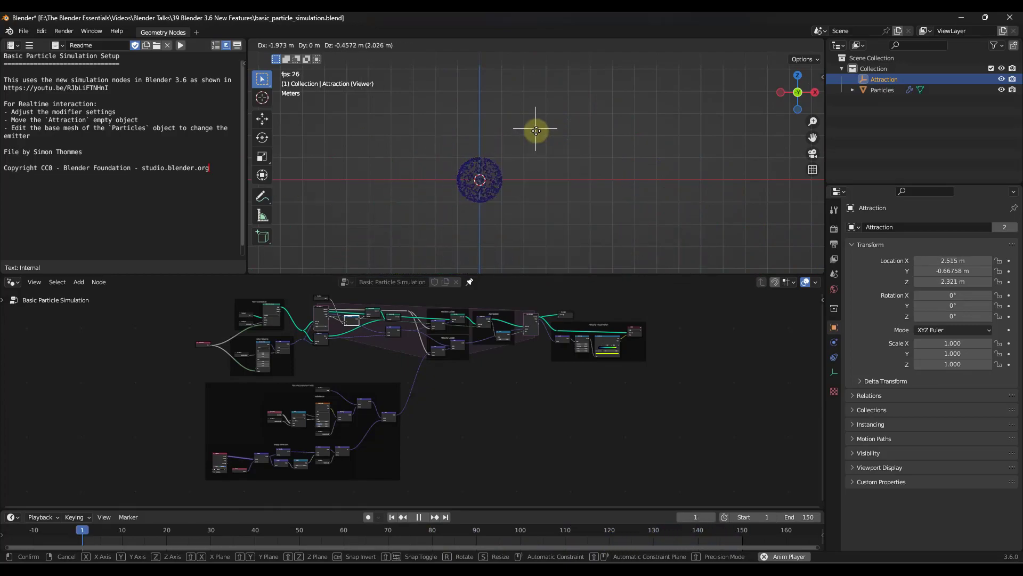
{"action": "left_click", "coordinate": [539, 120]}
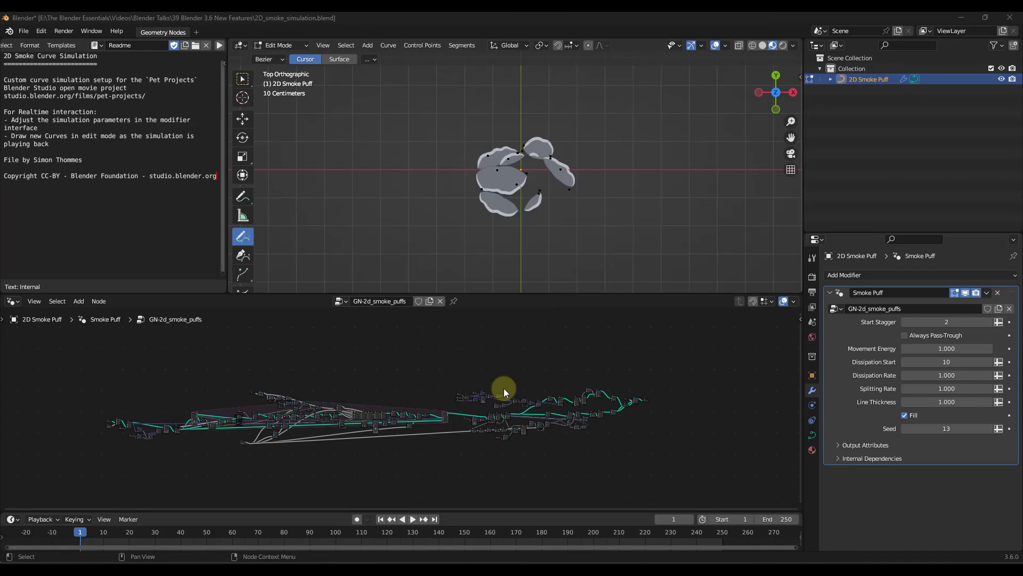
With the 2D smoke simulation playing, draw five freehand curves that break into drifting smoke puffs
{"action": "left_click", "coordinate": [412, 520]}
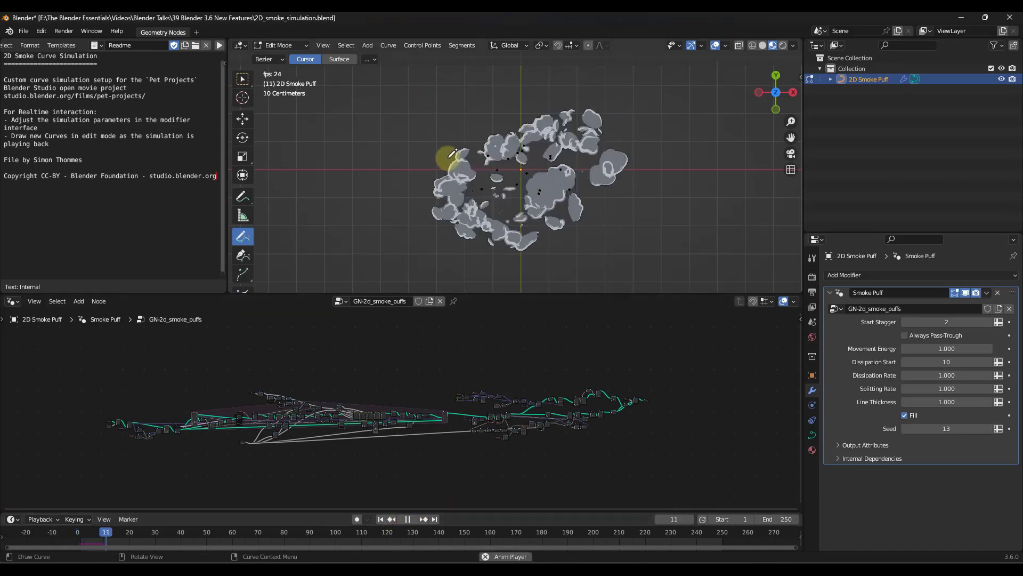
{"action": "mouse_move", "coordinate": [366, 109]}
{"action": "left_mouse_down"}
{"action": "mouse_move", "coordinate": [618, 277]}
{"action": "mouse_move", "coordinate": [782, 260]}
{"action": "left_mouse_up"}
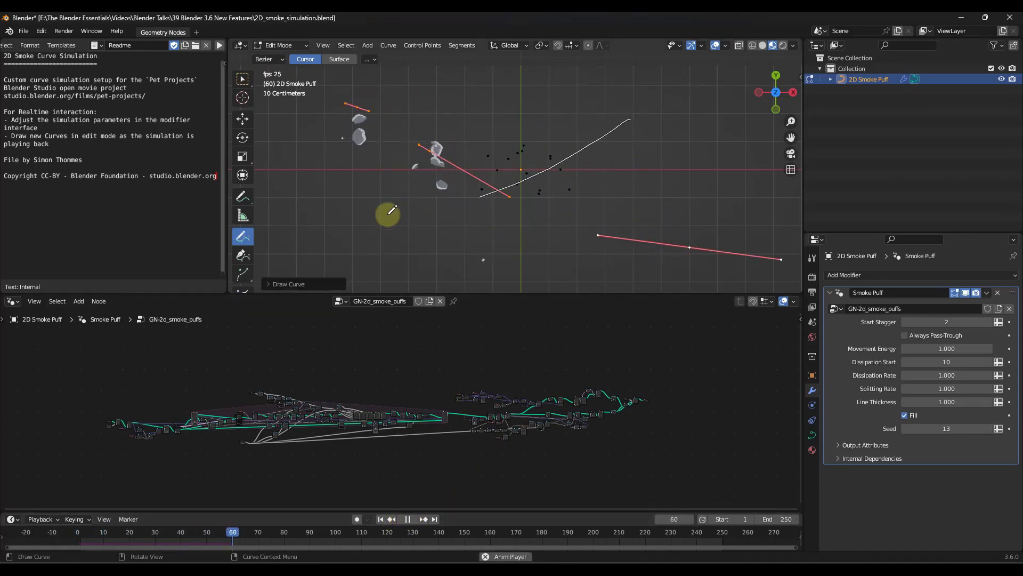
{"action": "left_click_drag", "start_coordinate": [343, 146], "coordinate": [411, 172]}
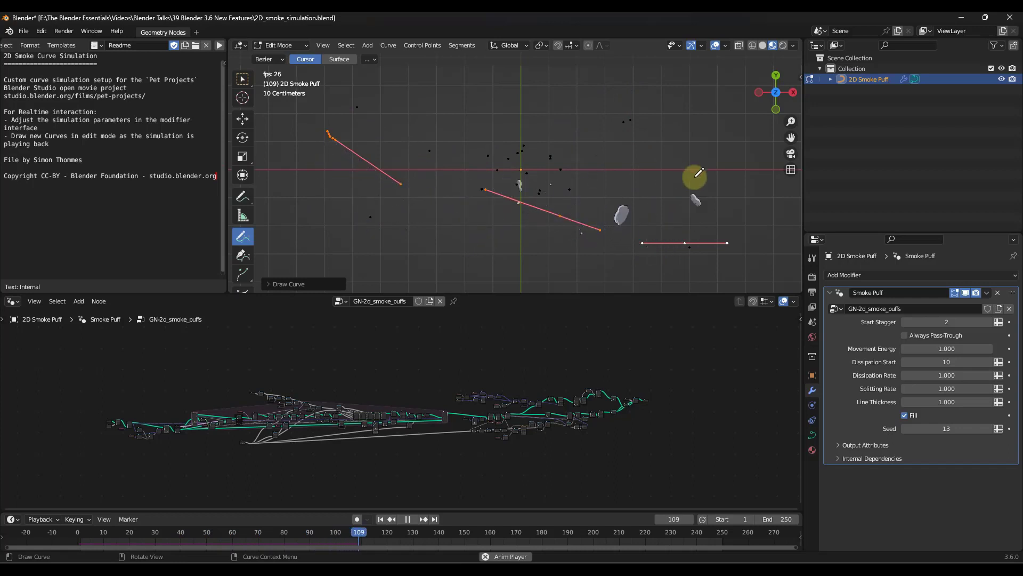
{"action": "left_click_drag", "start_coordinate": [317, 224], "coordinate": [398, 130]}
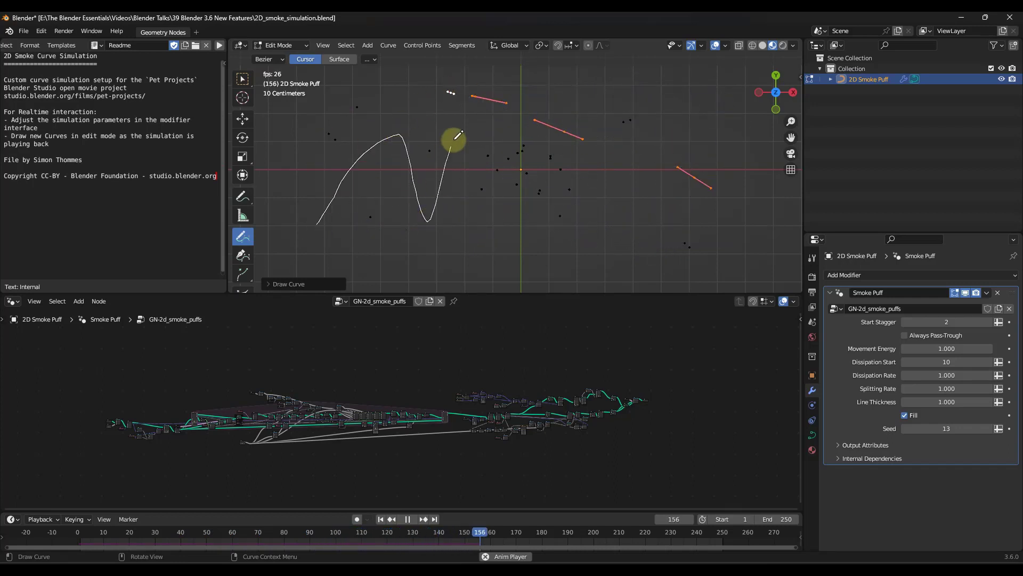
{"action": "mouse_move", "coordinate": [522, 174]}
{"action": "left_mouse_down"}
{"action": "mouse_move", "coordinate": [618, 152]}
{"action": "mouse_move", "coordinate": [692, 151]}
{"action": "mouse_move", "coordinate": [719, 202]}
{"action": "mouse_move", "coordinate": [546, 243]}
{"action": "mouse_move", "coordinate": [602, 271]}
{"action": "mouse_move", "coordinate": [430, 258]}
{"action": "left_mouse_up"}
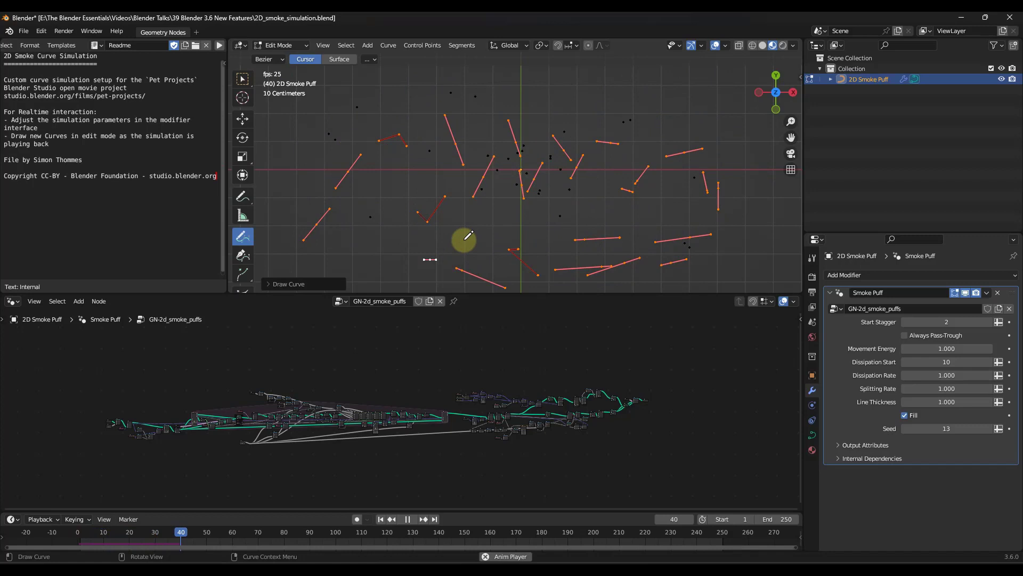
{"action": "left_click_drag", "start_coordinate": [389, 86], "coordinate": [725, 88]}
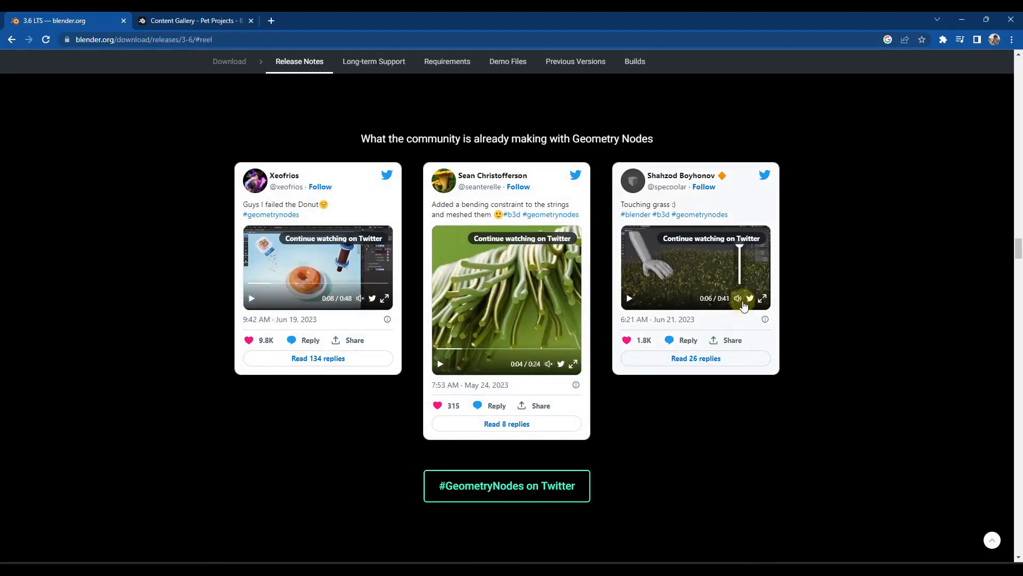
{"action": "left_click", "coordinate": [253, 300]}
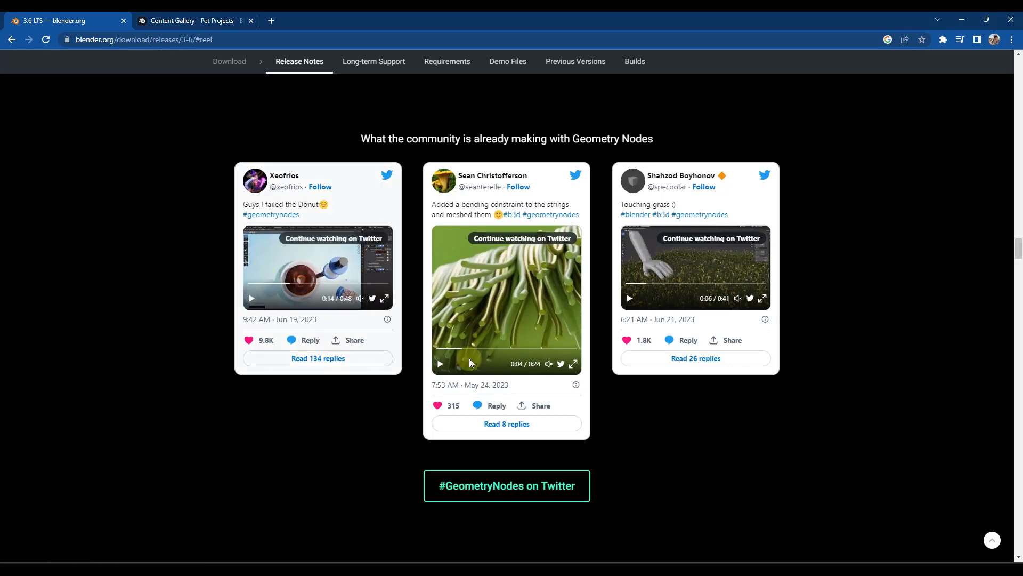
{"action": "left_click", "coordinate": [440, 365]}
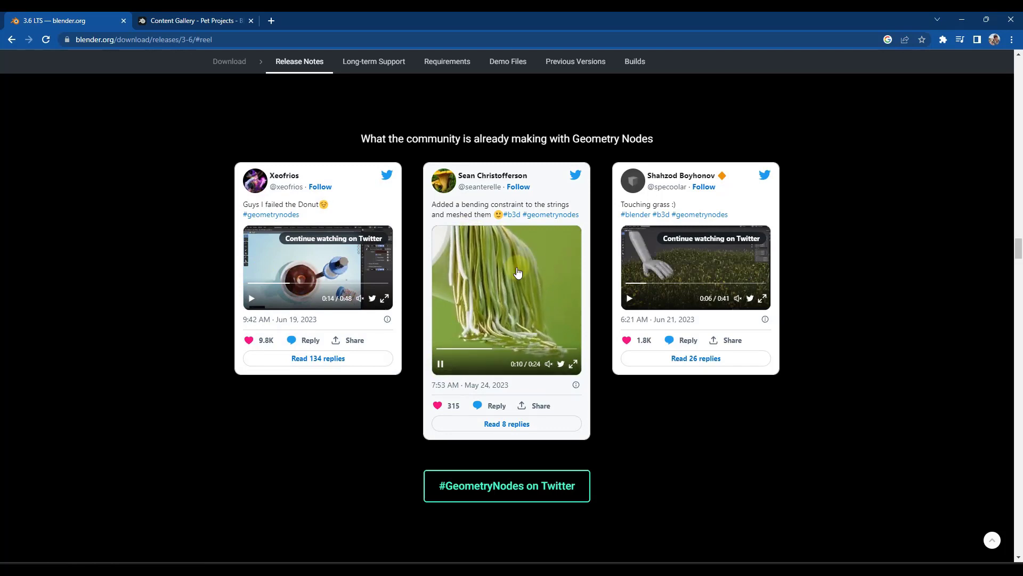
{"action": "left_click", "coordinate": [442, 367]}
{"action": "left_click", "coordinate": [629, 299]}
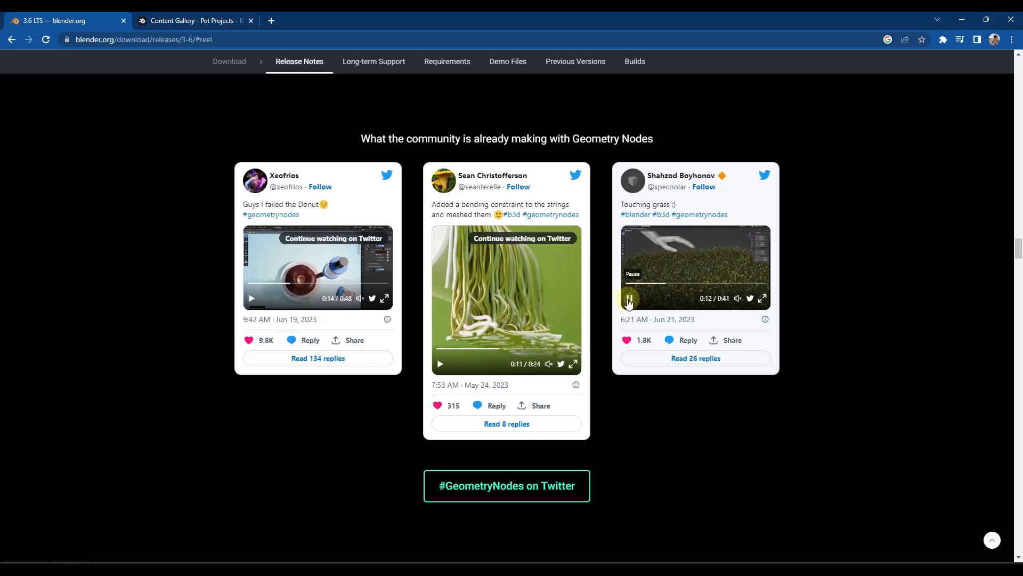
{"action": "left_click", "coordinate": [629, 299]}
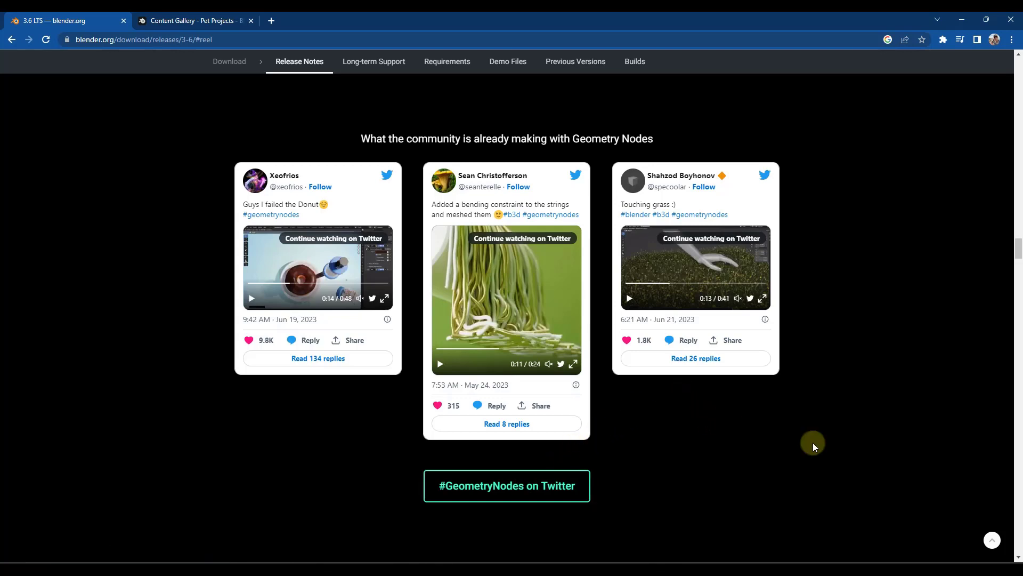
Scroll past Sync Fast and Light Tree to the Intel Arc Hardware Ray Tracing and PLUS sections
{"action": "scroll", "coordinate": [347, 206], "scroll_direction": "down", "scroll_amount": 10}
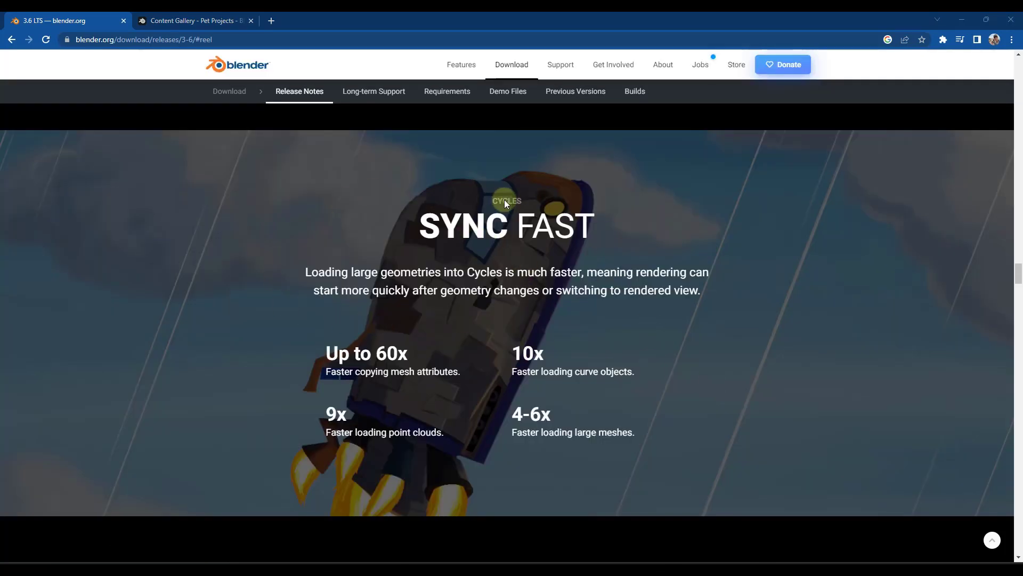
{"action": "scroll", "coordinate": [375, 234], "scroll_direction": "down", "scroll_amount": 1}
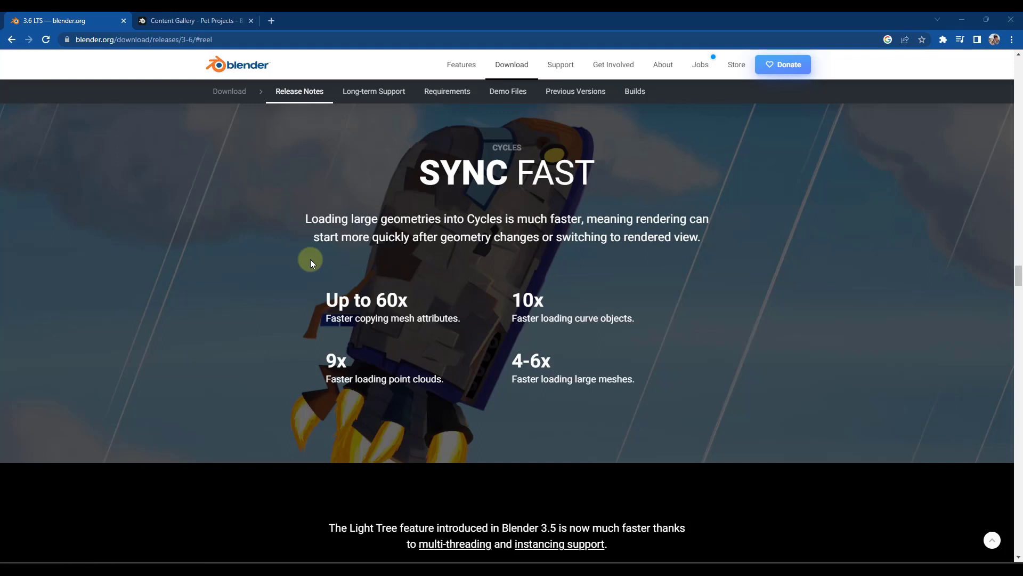
{"action": "scroll", "coordinate": [256, 267], "scroll_direction": "down", "scroll_amount": 1}
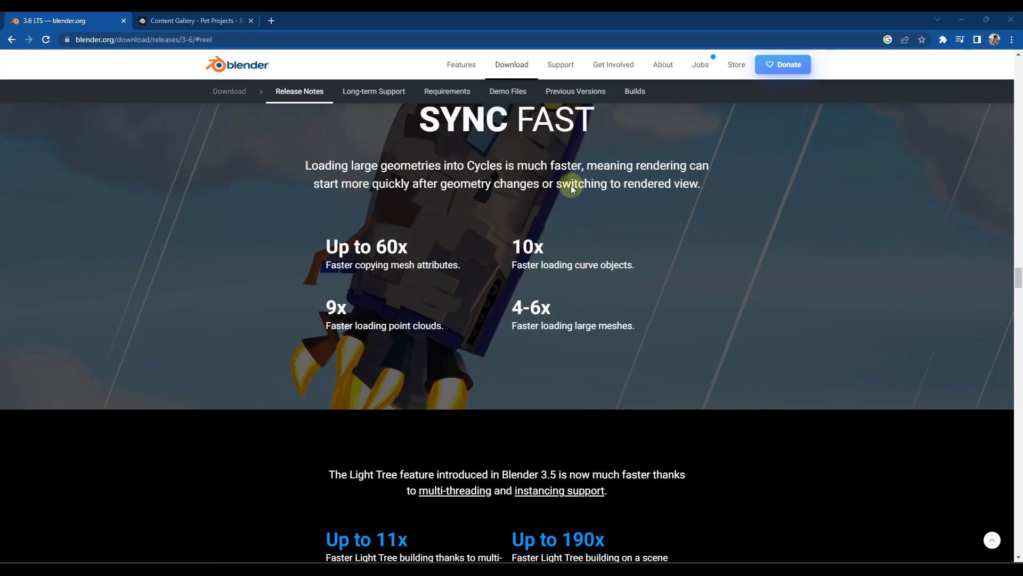
{"action": "scroll", "coordinate": [611, 215], "scroll_direction": "down", "scroll_amount": 10}
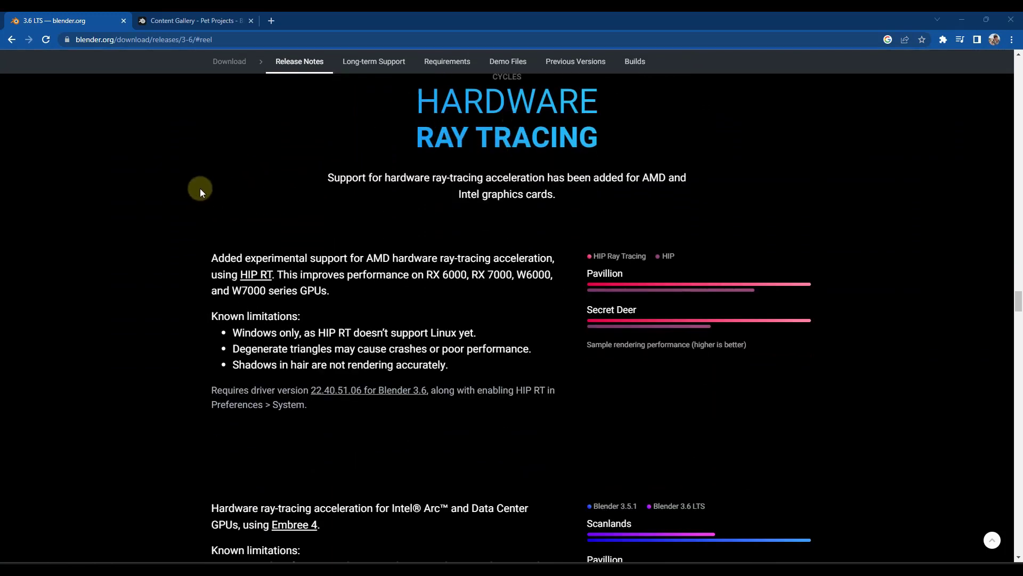
{"action": "scroll", "coordinate": [202, 192], "scroll_direction": "down", "scroll_amount": 2}
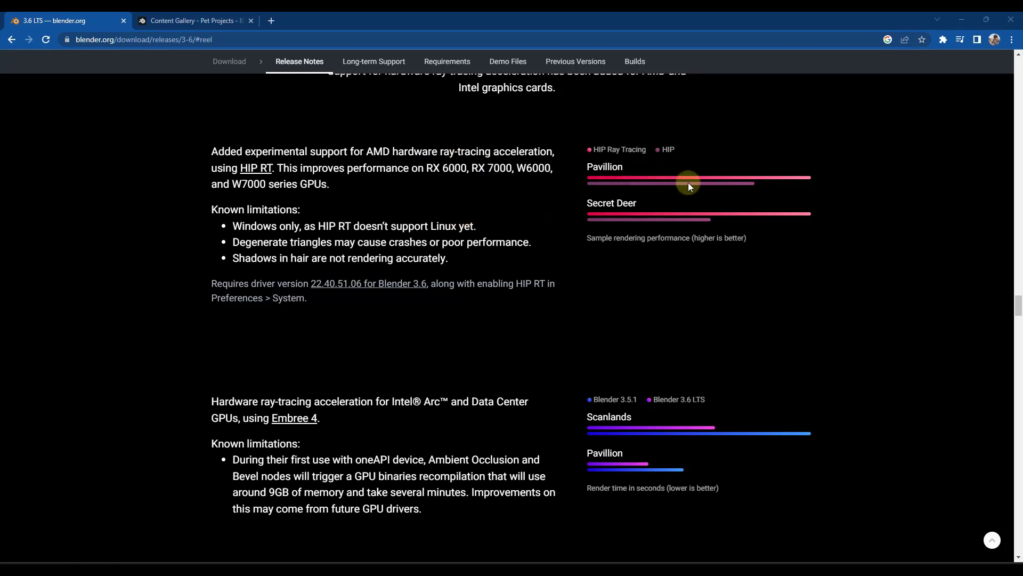
{"action": "scroll", "coordinate": [602, 230], "scroll_direction": "down", "scroll_amount": 4}
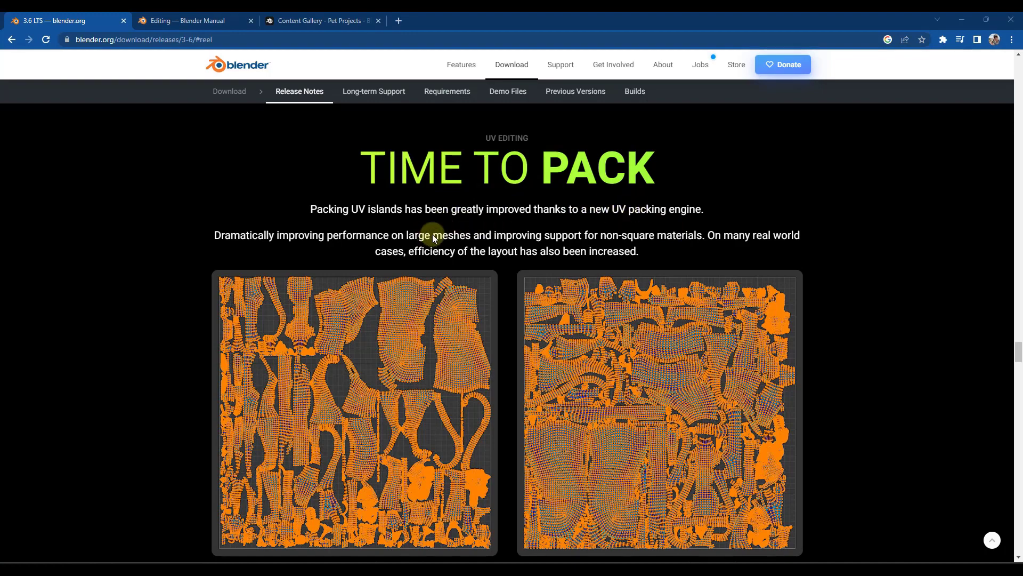
Scroll around the Time to Pack section to show the Shapeshift, Better Together and Bounding Experience notes
{"action": "scroll", "coordinate": [433, 237], "scroll_direction": "down", "scroll_amount": 5}
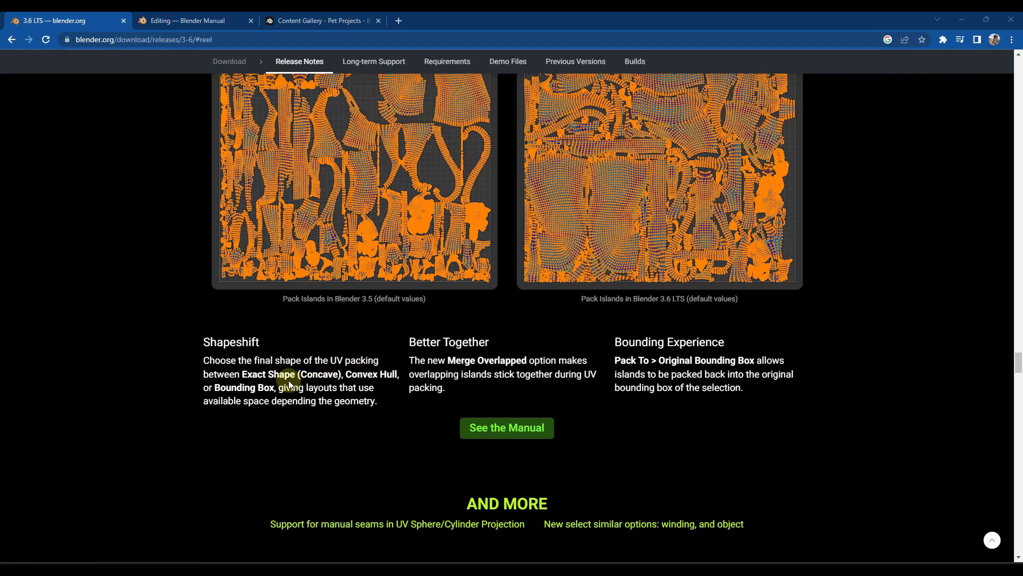
{"action": "scroll", "coordinate": [445, 387], "scroll_direction": "up", "scroll_amount": 1}
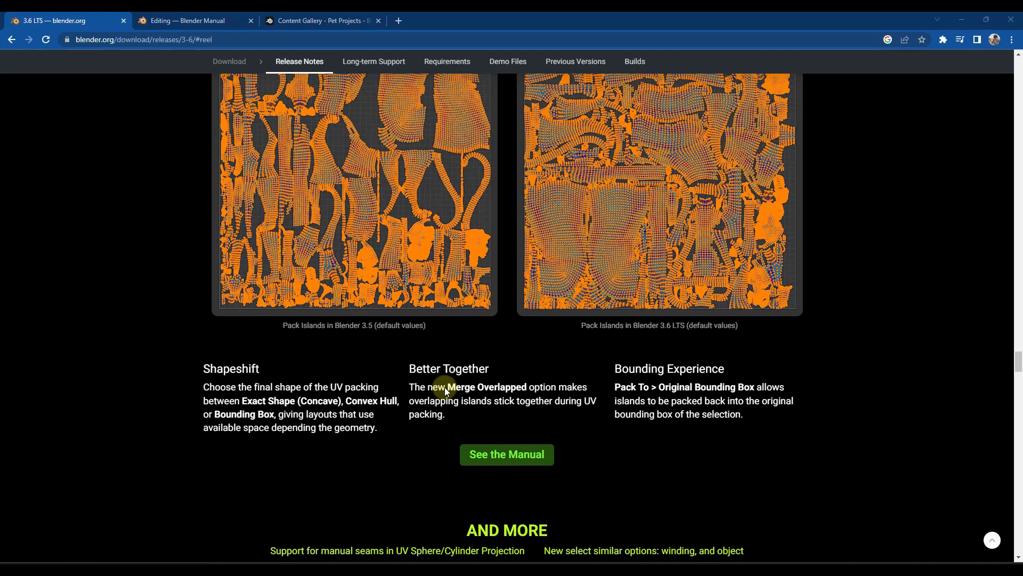
{"action": "scroll", "coordinate": [493, 227], "scroll_direction": "up", "scroll_amount": 3}
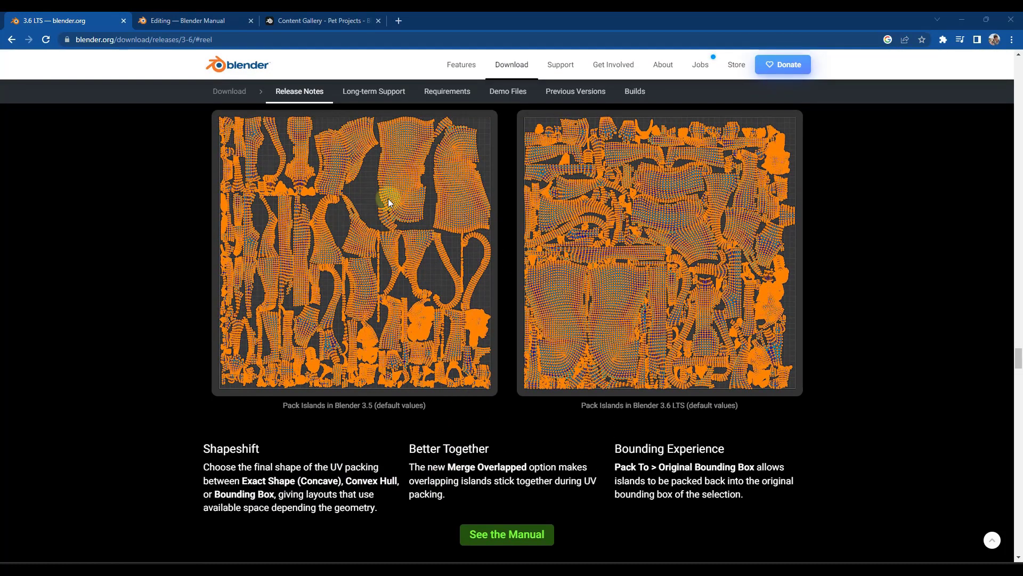
{"action": "scroll", "coordinate": [405, 220], "scroll_direction": "down", "scroll_amount": 2}
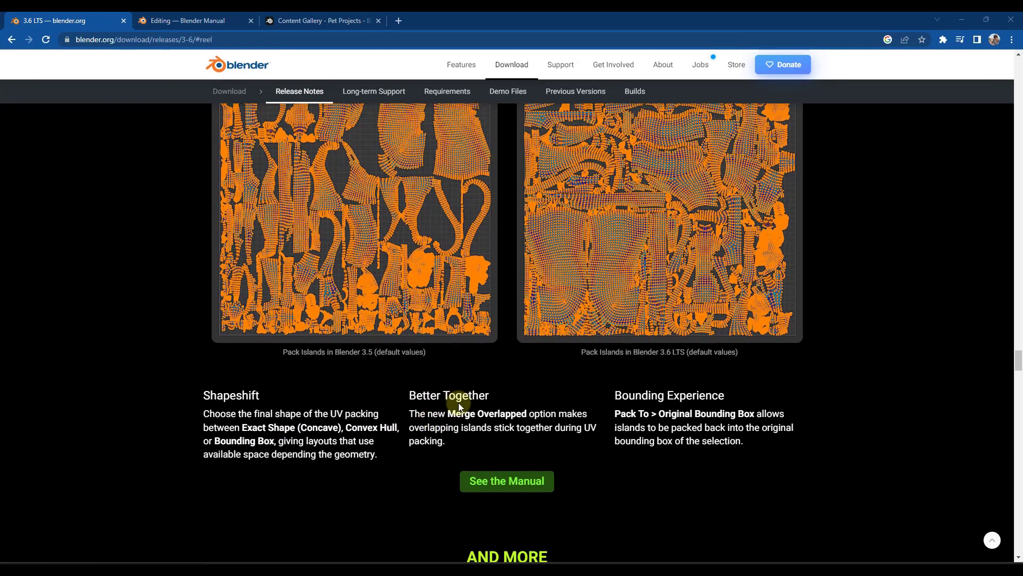
{"action": "scroll", "coordinate": [472, 406], "scroll_direction": "up", "scroll_amount": 2}
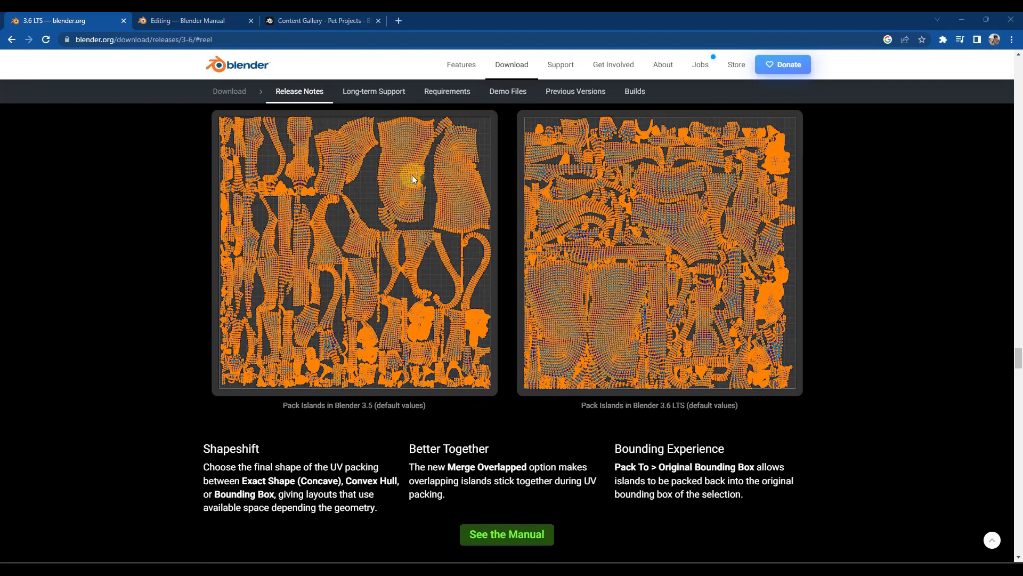
{"action": "scroll", "coordinate": [411, 367], "scroll_direction": "down", "scroll_amount": 2}
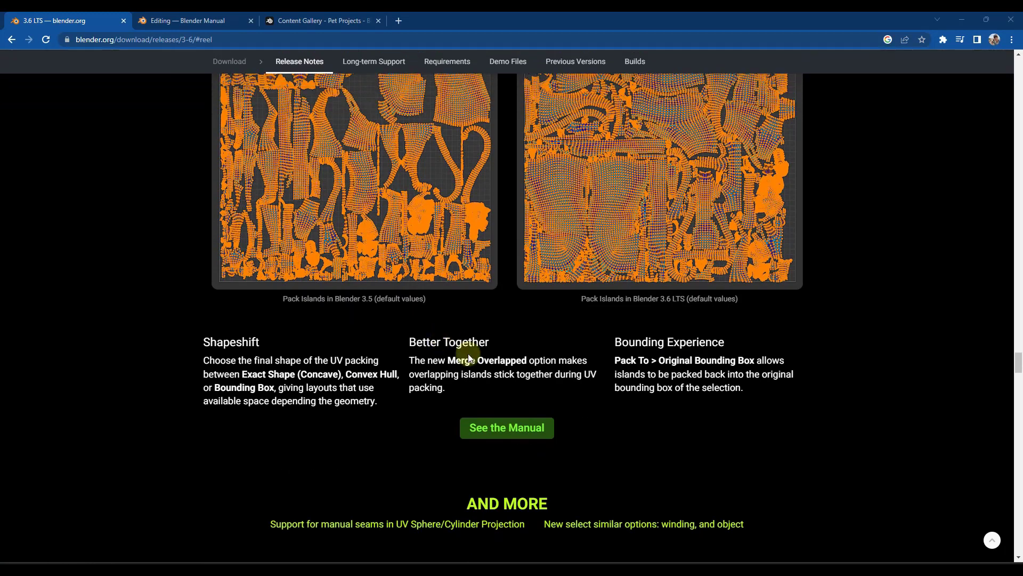
{"action": "scroll", "coordinate": [478, 361], "scroll_direction": "down", "scroll_amount": 1}
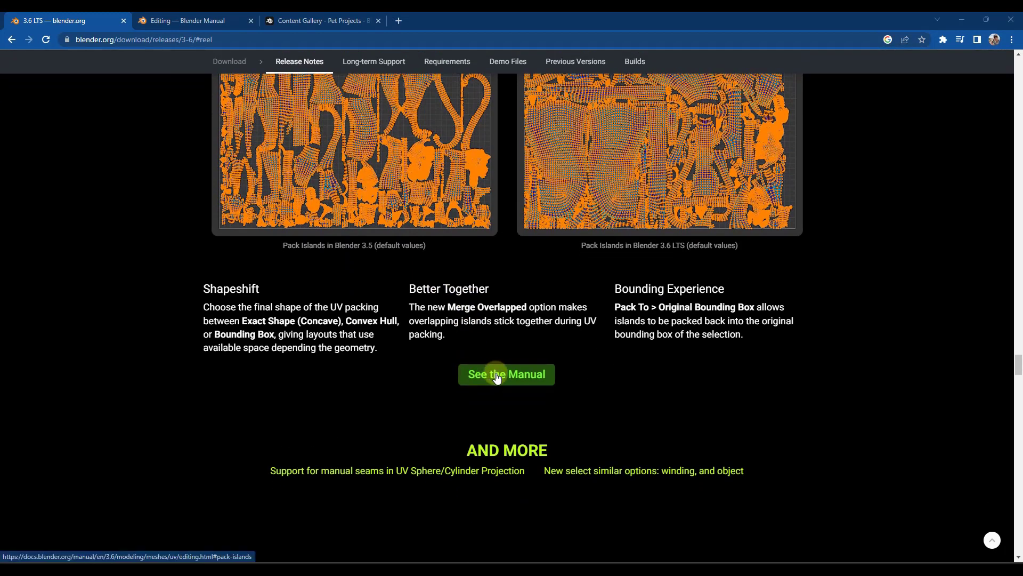
Skim the Pack Islands options in the Blender Manual tab, then go back to the 3.6 LTS notes
{"action": "left_click", "coordinate": [232, 16]}
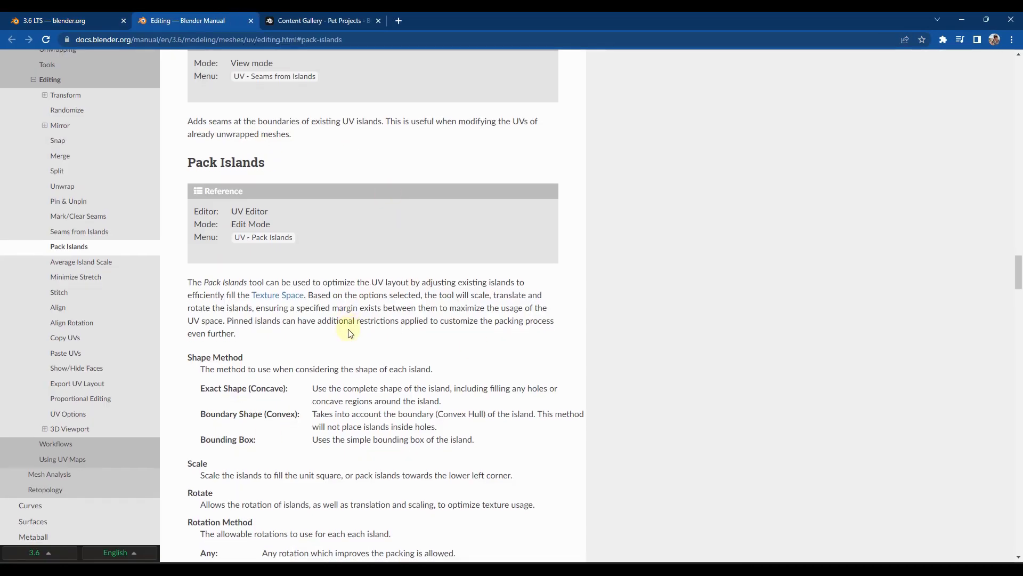
{"action": "scroll", "coordinate": [352, 331], "scroll_direction": "down", "scroll_amount": 6}
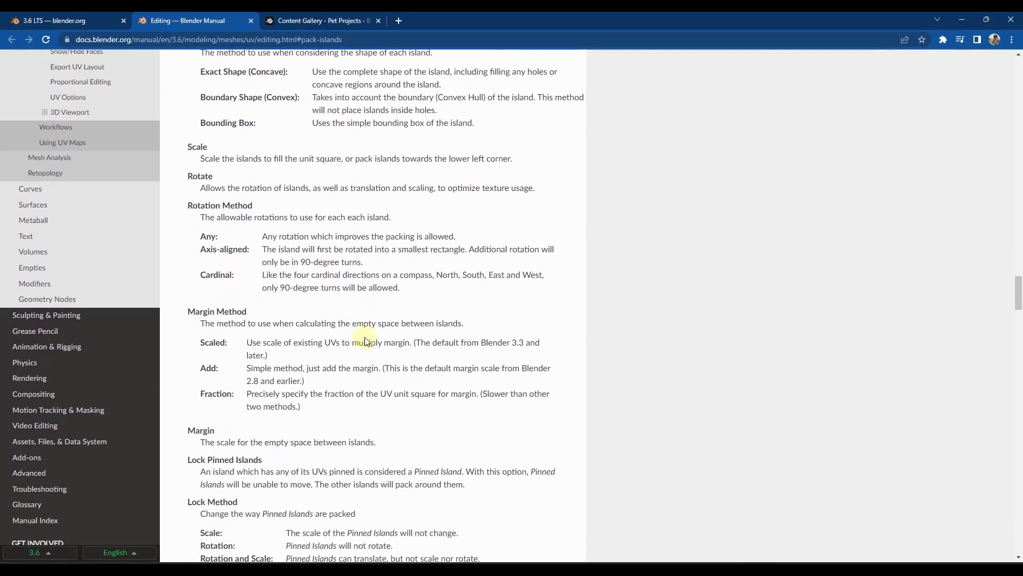
{"action": "left_click", "coordinate": [107, 21]}
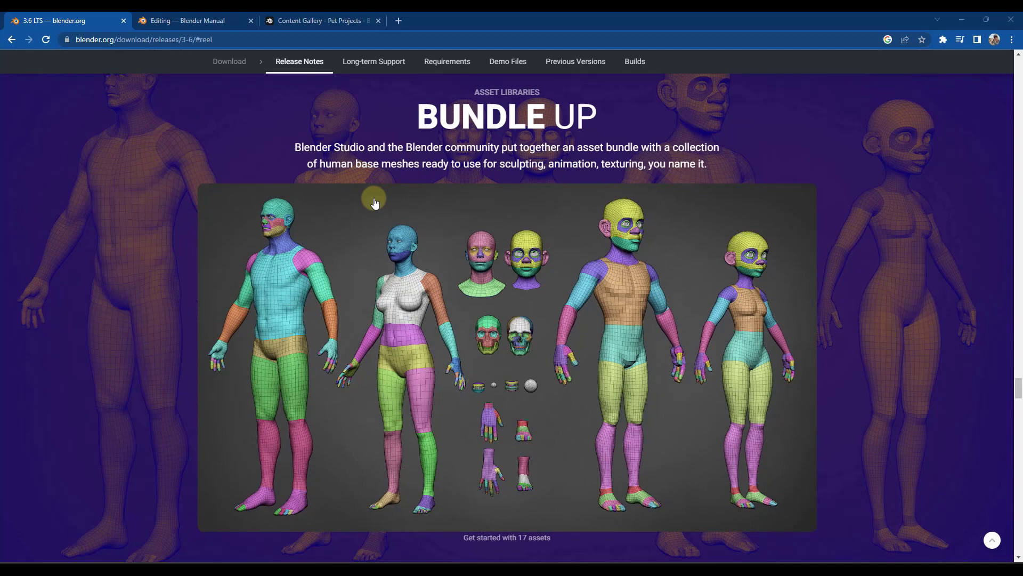
Scroll past Head Start to the Human Base Meshes video and Download Asset Bundle button
{"action": "scroll", "coordinate": [365, 206], "scroll_direction": "down", "scroll_amount": 3}
{"action": "scroll", "coordinate": [368, 207], "scroll_direction": "down", "scroll_amount": 5}
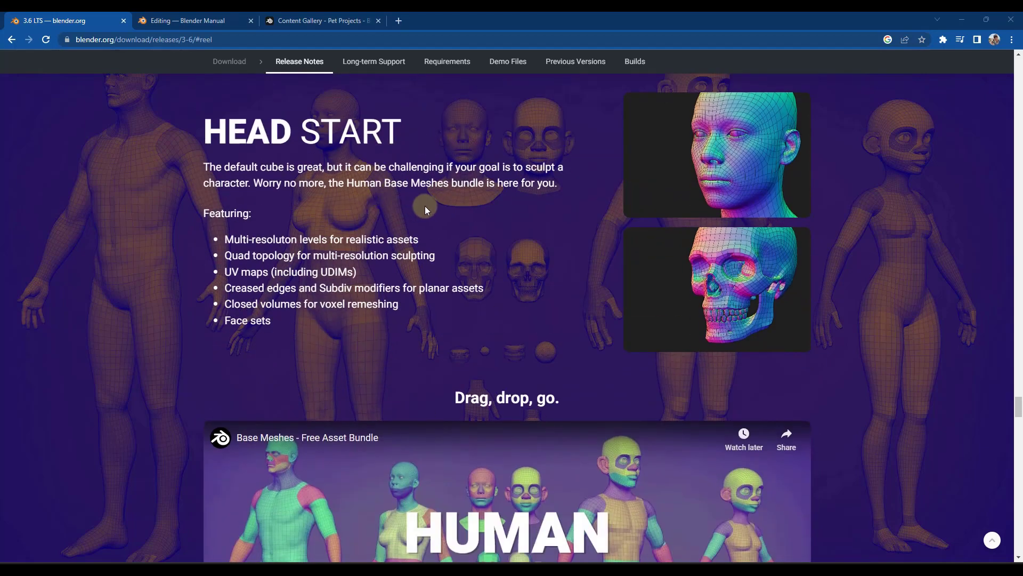
{"action": "scroll", "coordinate": [424, 206], "scroll_direction": "down", "scroll_amount": 8}
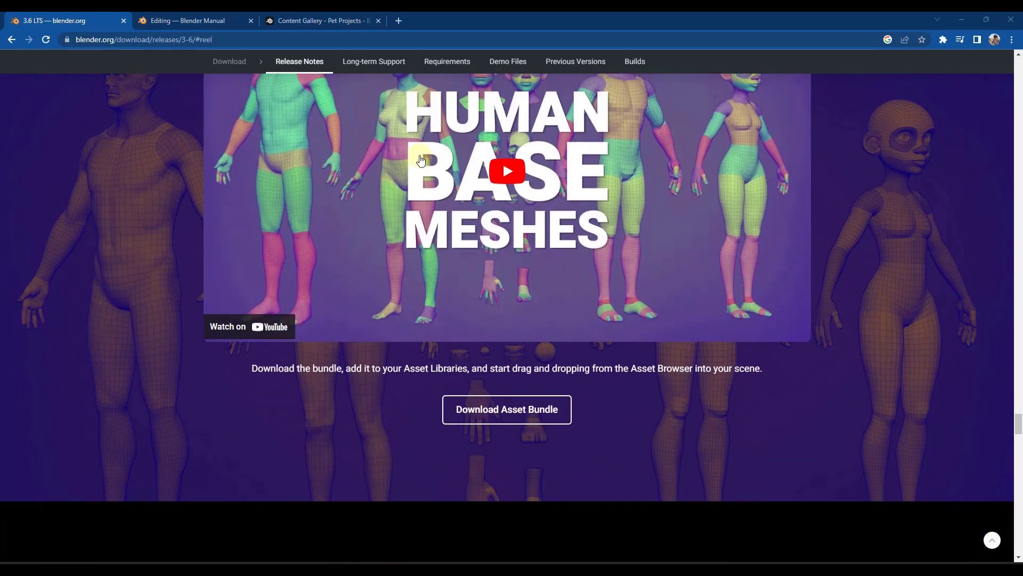
Bring up human_base_meshes_bundle.blend, orbit and zoom around the figures, and place the 3D cursor on the male figure's chest
{"action": "mouse_move", "coordinate": [806, 569]}
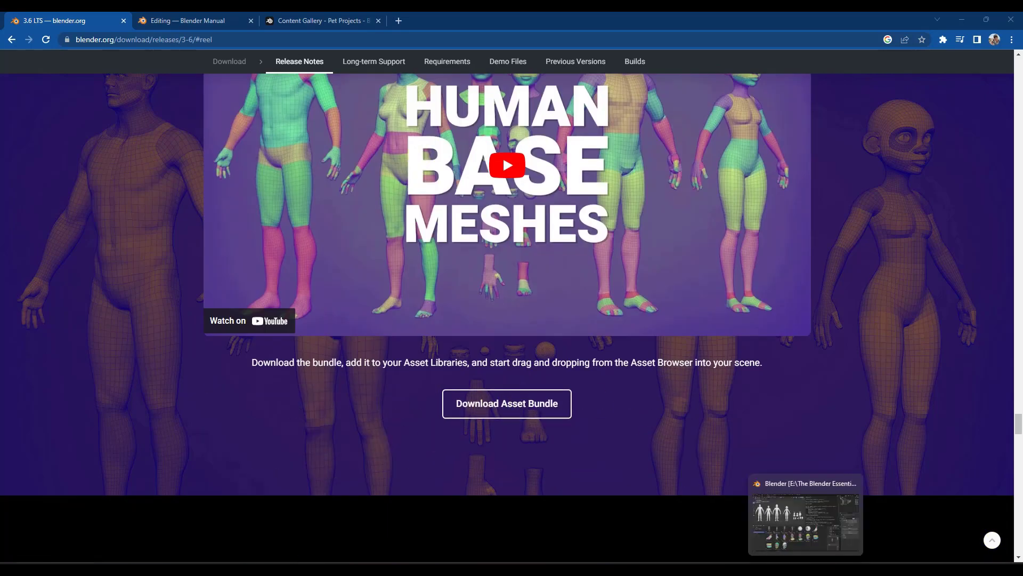
{"action": "left_click", "coordinate": [806, 520]}
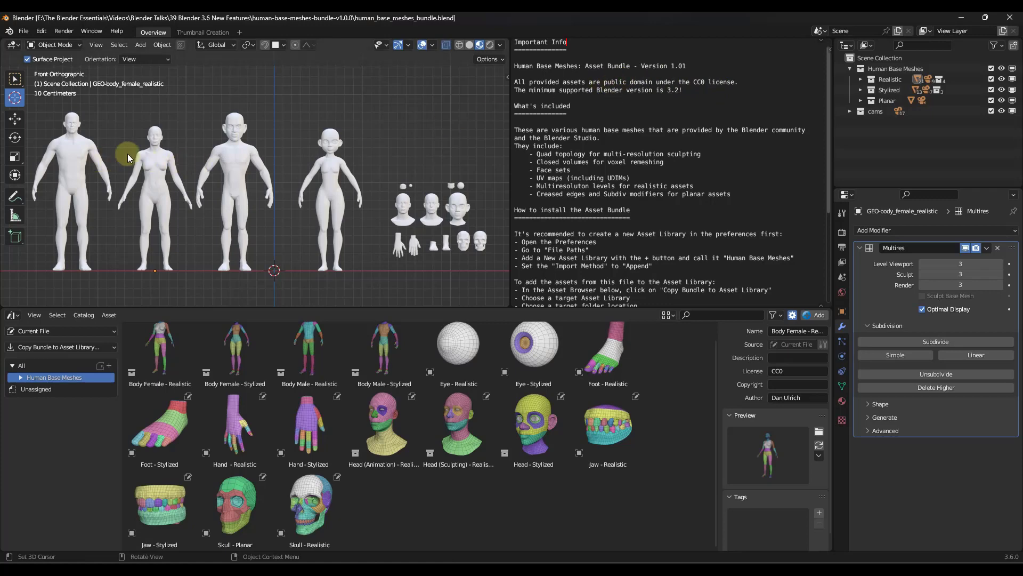
{"action": "middle_click_drag", "start_coordinate": [127, 154], "coordinate": [146, 144]}
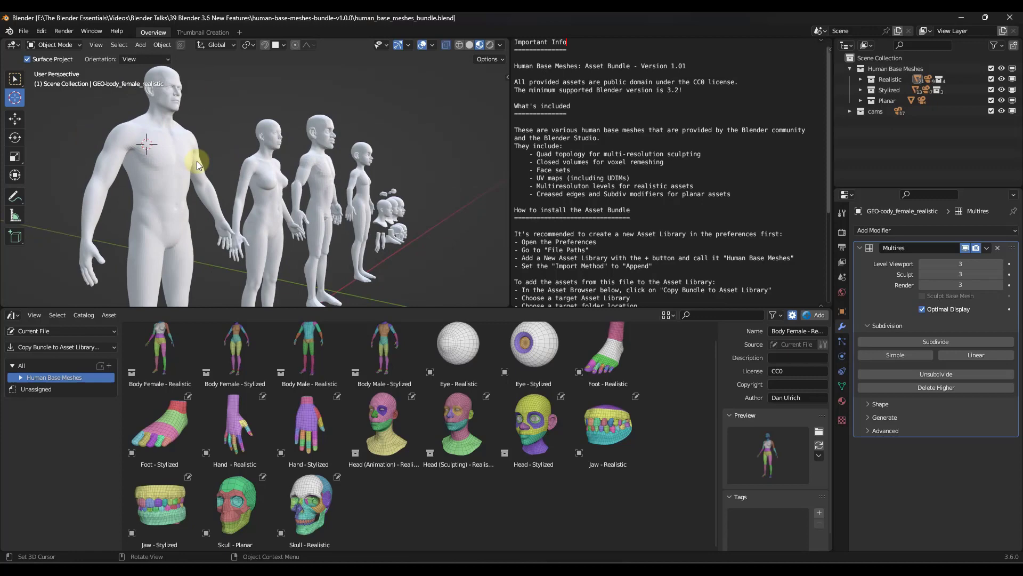
{"action": "scroll", "coordinate": [145, 150], "scroll_direction": "up", "scroll_amount": 8}
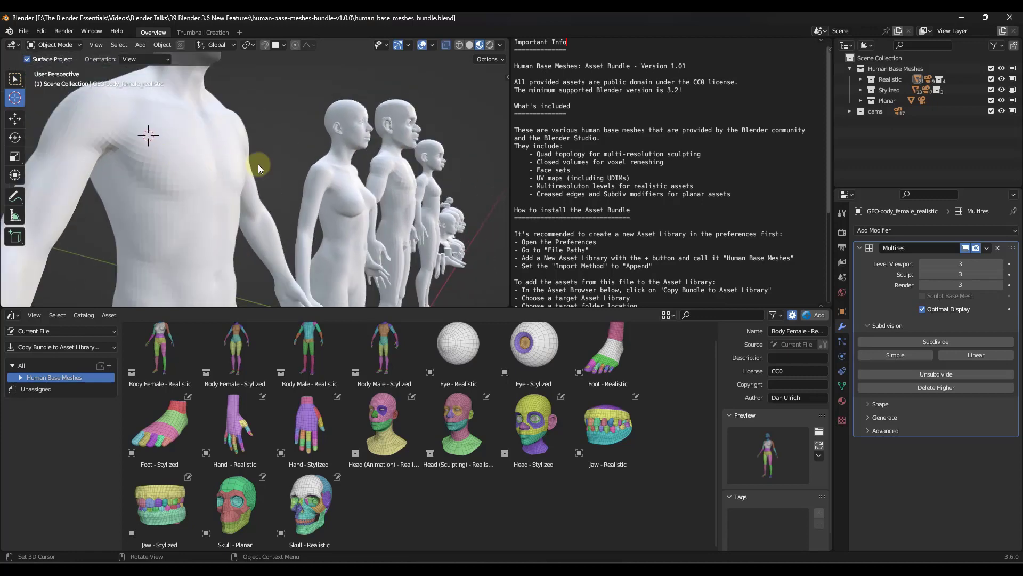
{"action": "scroll", "coordinate": [245, 165], "scroll_direction": "down", "scroll_amount": 10}
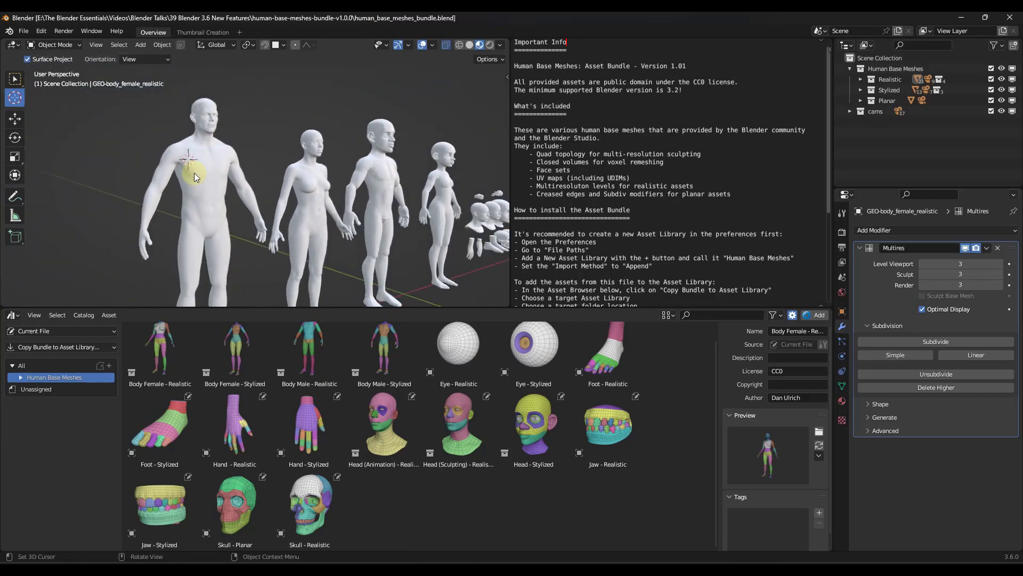
{"action": "middle_click_drag", "start_coordinate": [239, 135], "coordinate": [225, 183]}
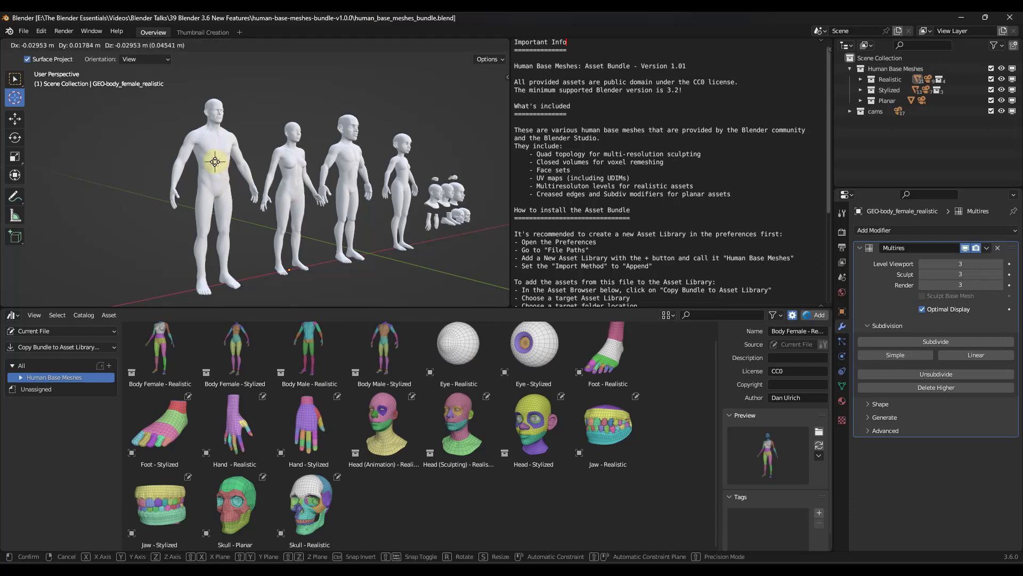
{"action": "left_click_drag", "start_coordinate": [243, 150], "coordinate": [245, 149]}
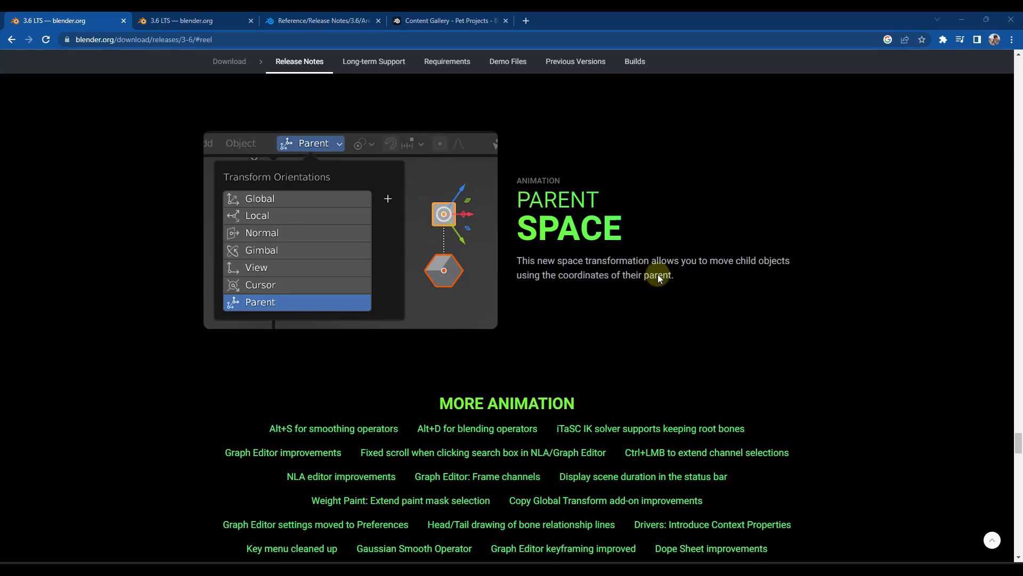
Glance at the Animation & Rigging notes, then show Parent Space and More Animation on blender.org's 3.6 page
{"action": "left_click", "coordinate": [322, 21]}
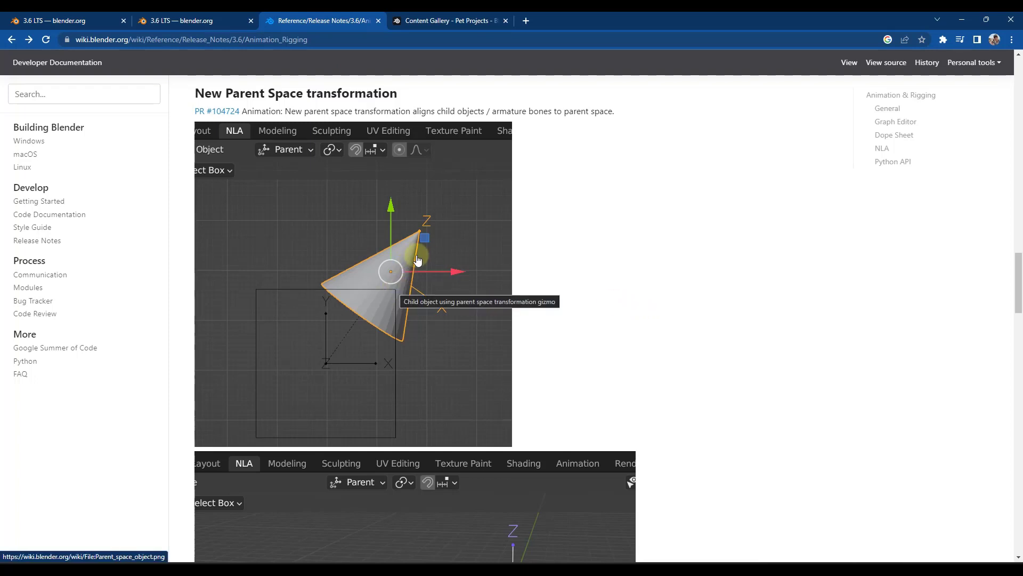
{"action": "scroll", "coordinate": [541, 251], "scroll_direction": "down", "scroll_amount": 5}
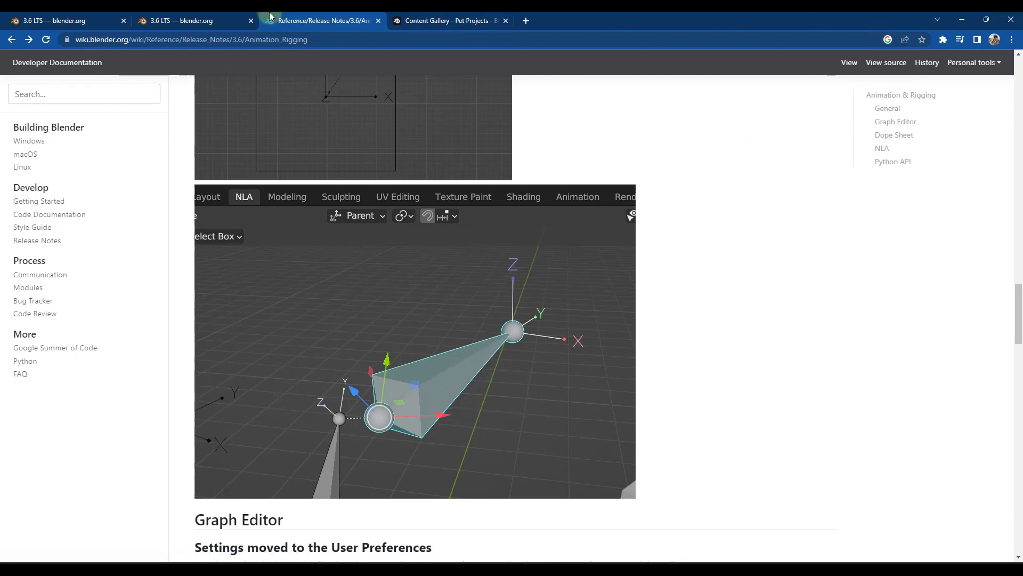
{"action": "left_click", "coordinate": [75, 21]}
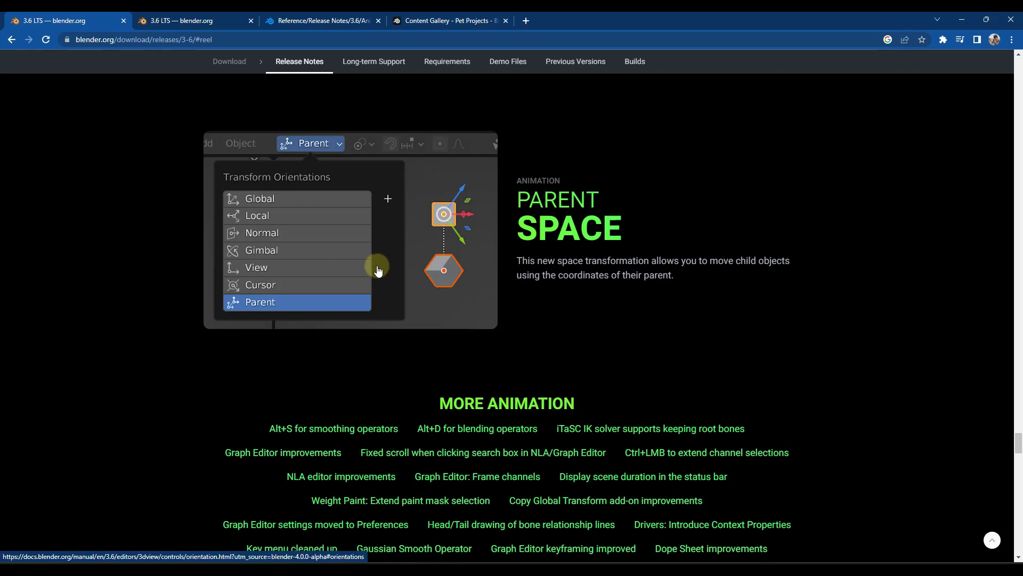
{"action": "scroll", "coordinate": [403, 267], "scroll_direction": "down", "scroll_amount": 2}
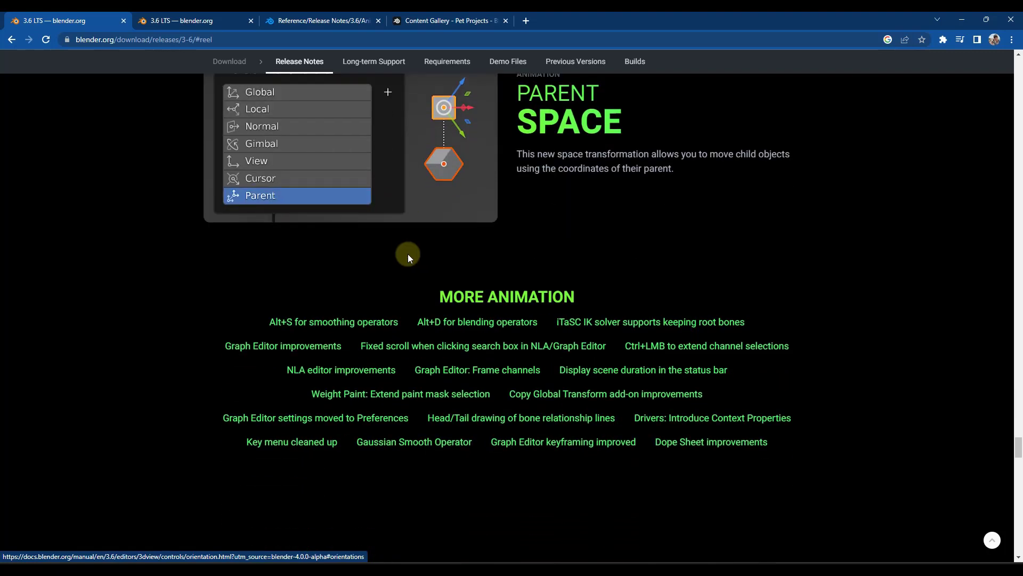
{"action": "scroll", "coordinate": [420, 251], "scroll_direction": "up", "scroll_amount": 1}
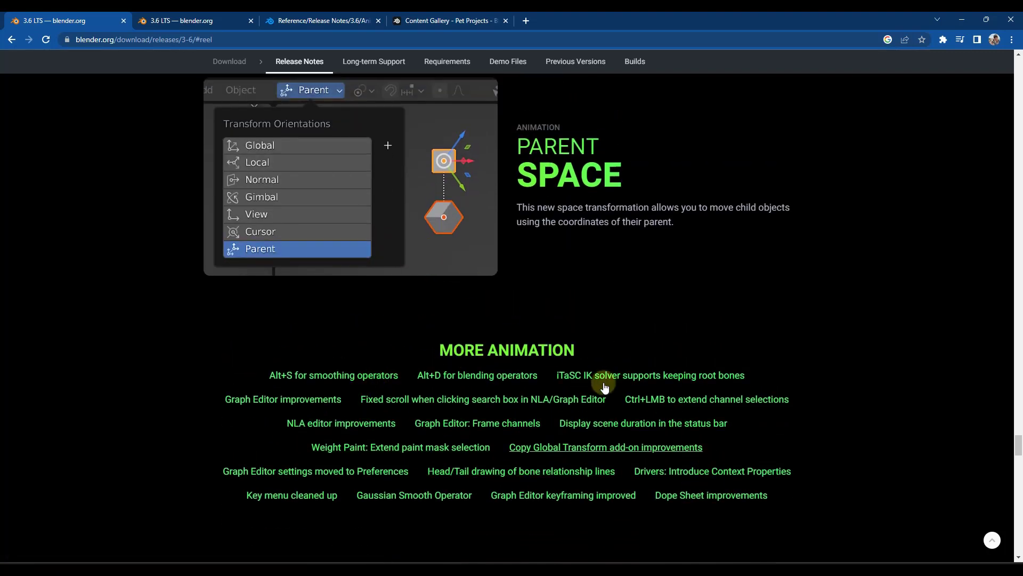
Switch to the wiki tab and go back to the Blender 3.6 release notes index
{"action": "left_click", "coordinate": [320, 20]}
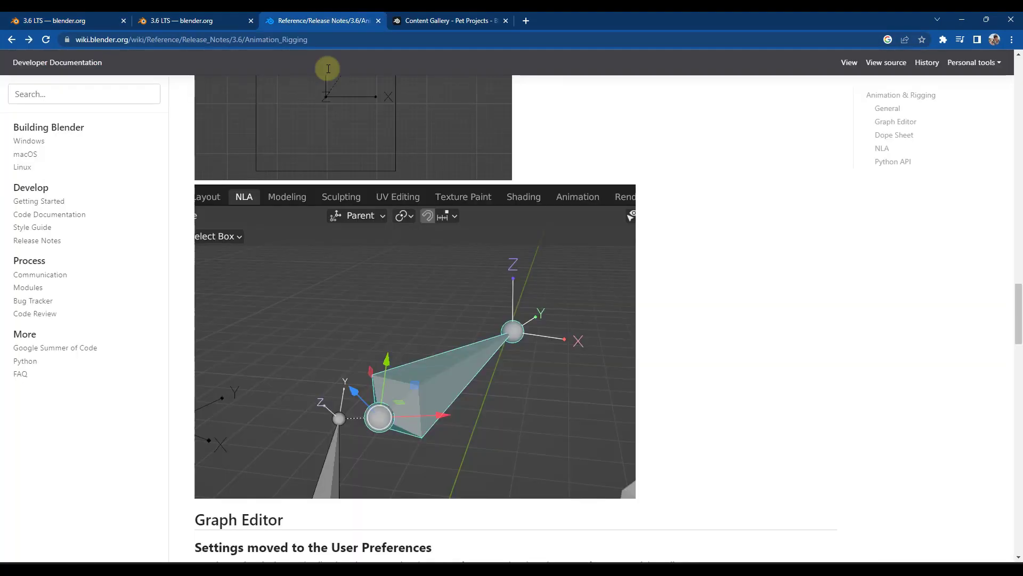
{"action": "scroll", "coordinate": [221, 221], "scroll_direction": "up", "scroll_amount": 10}
{"action": "left_click", "coordinate": [12, 42]}
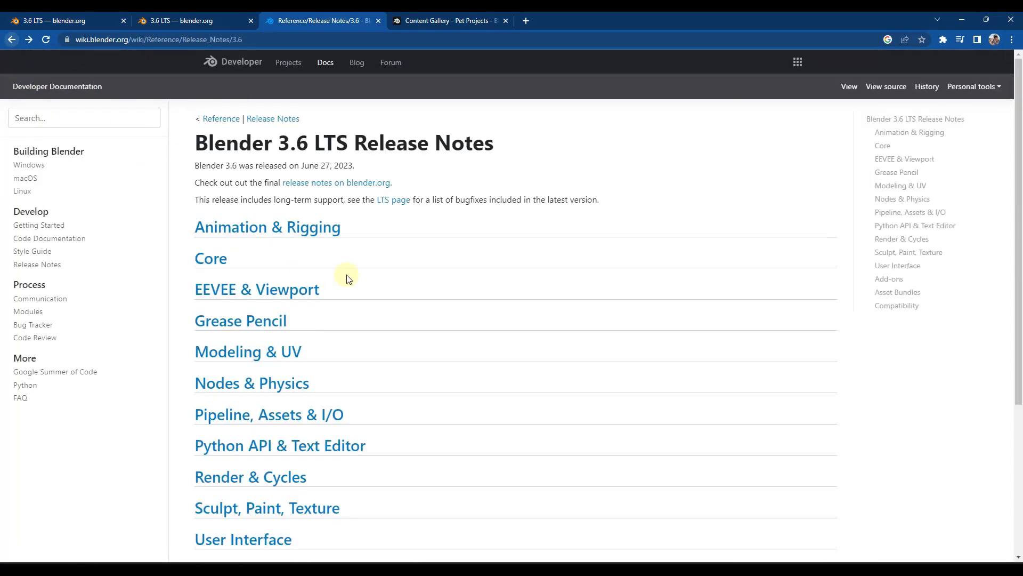
Skim the Animation & Rigging notes, then return to the release notes index
{"action": "left_click", "coordinate": [288, 236]}
{"action": "scroll", "coordinate": [595, 262], "scroll_direction": "down", "scroll_amount": 6}
{"action": "scroll", "coordinate": [595, 262], "scroll_direction": "down", "scroll_amount": 20}
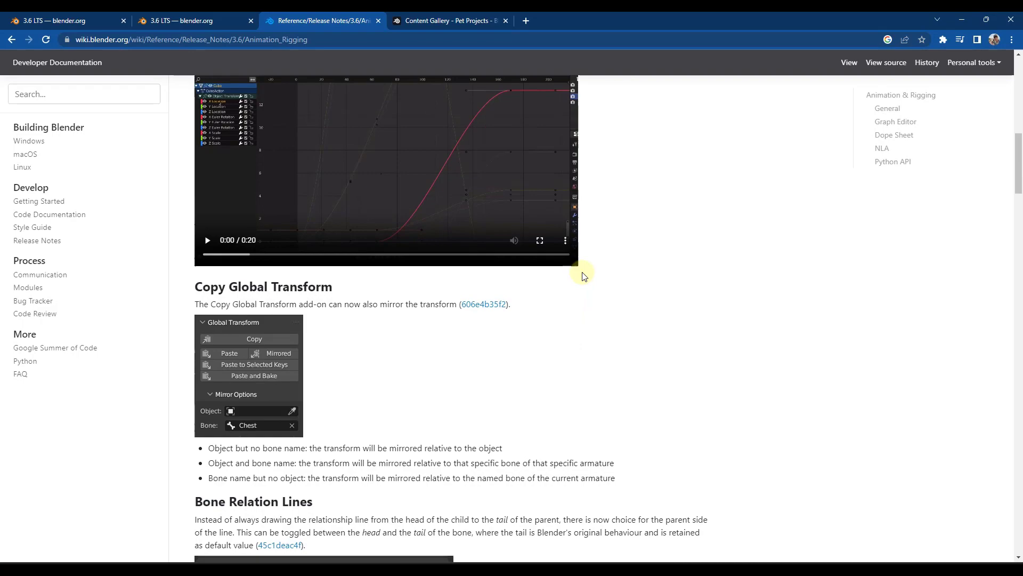
{"action": "scroll", "coordinate": [386, 278], "scroll_direction": "down", "scroll_amount": 20}
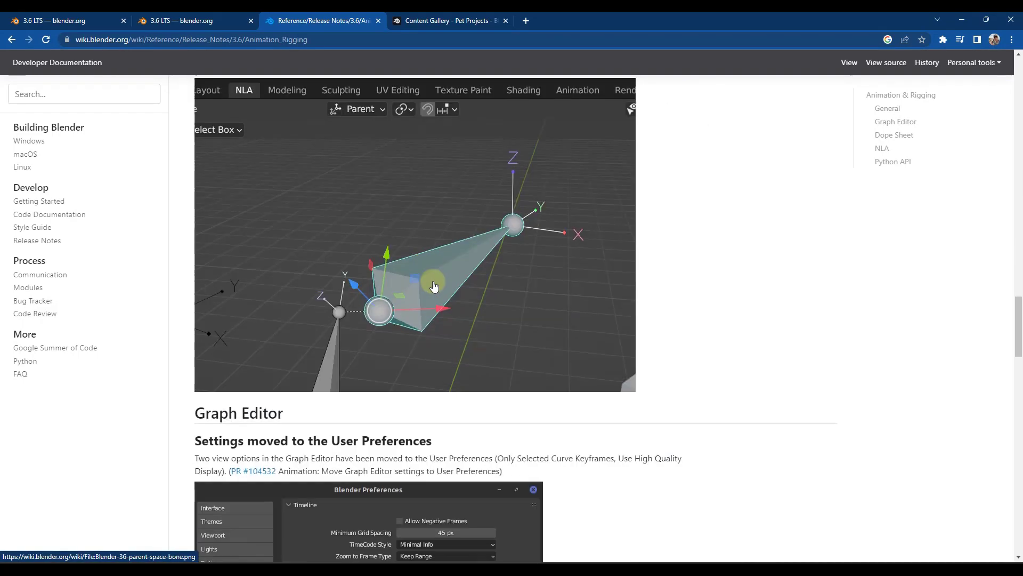
{"action": "scroll", "coordinate": [466, 281], "scroll_direction": "up", "scroll_amount": 4}
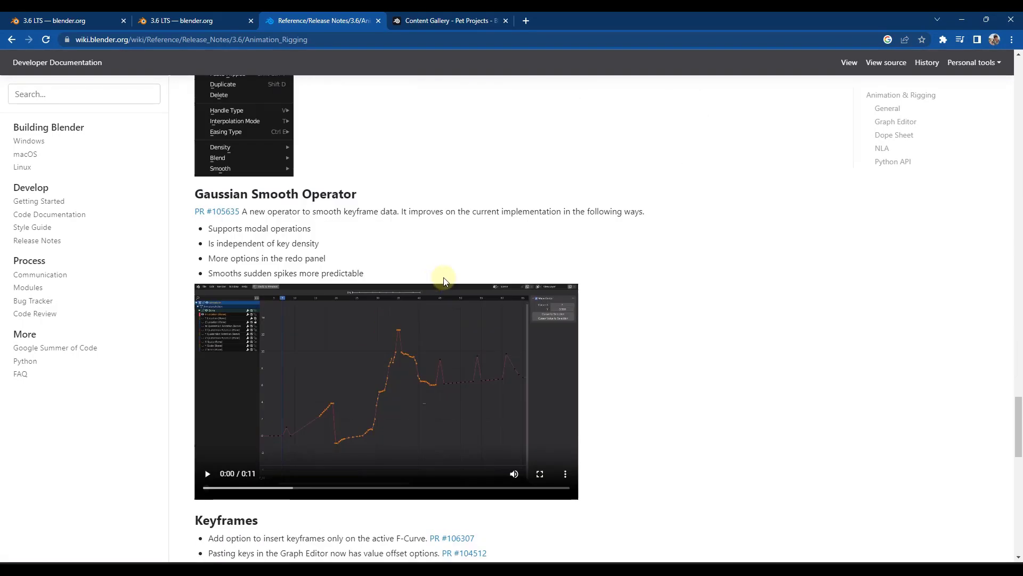
{"action": "scroll", "coordinate": [430, 286], "scroll_direction": "down", "scroll_amount": 1}
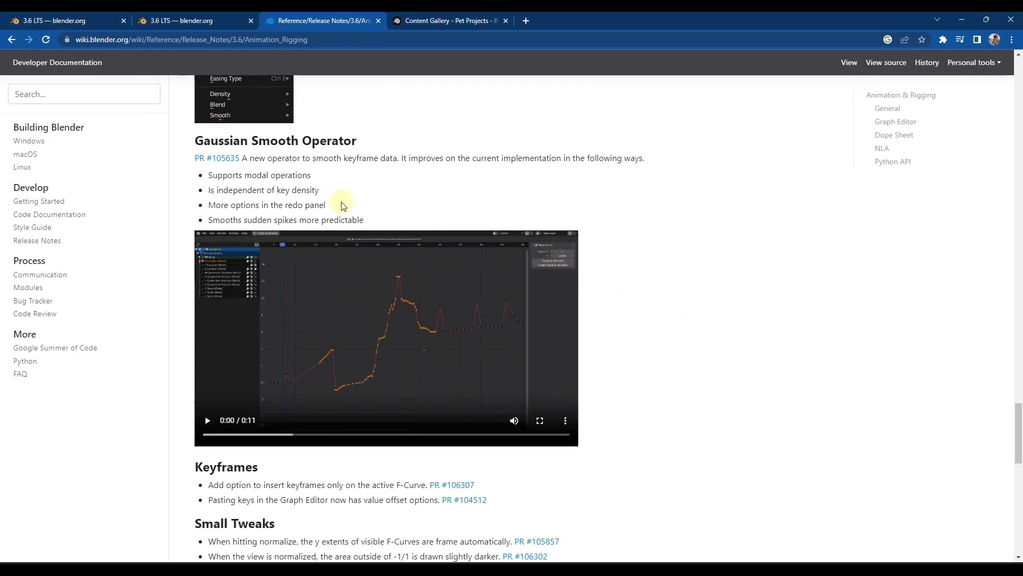
{"action": "scroll", "coordinate": [331, 207], "scroll_direction": "up", "scroll_amount": 7}
{"action": "scroll", "coordinate": [320, 209], "scroll_direction": "up", "scroll_amount": 15}
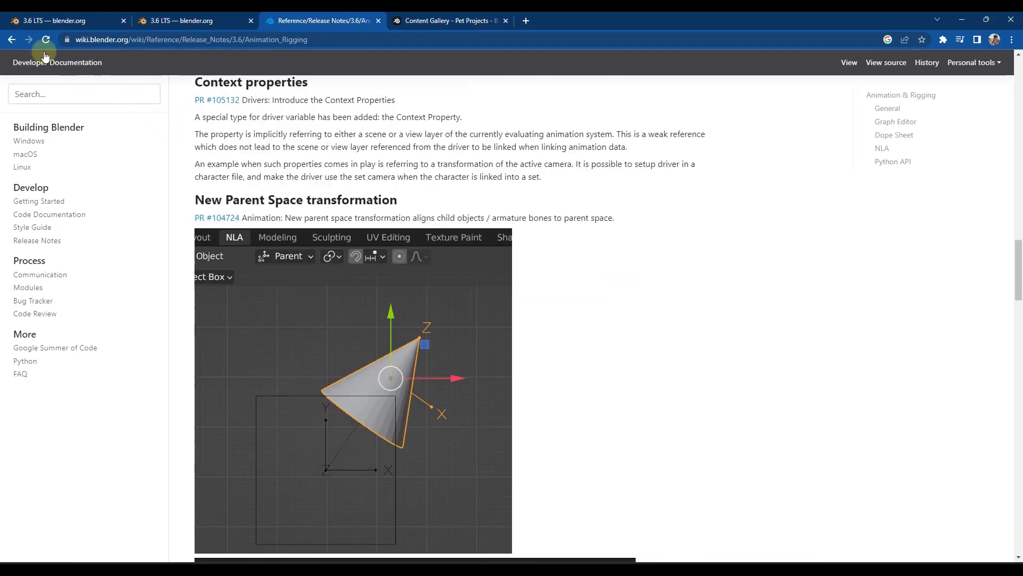
{"action": "left_click", "coordinate": [12, 39]}
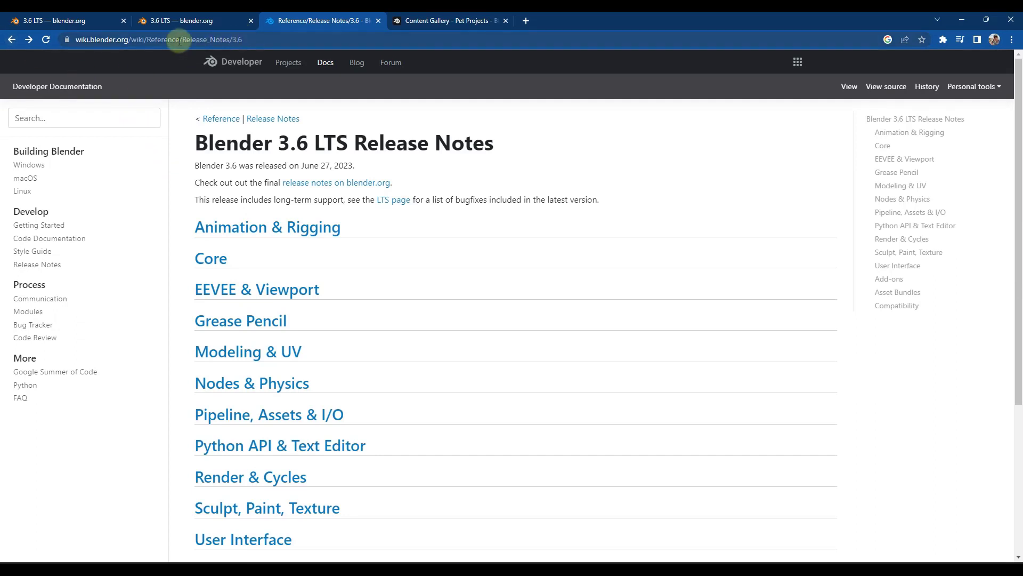
{"action": "scroll", "coordinate": [236, 274], "scroll_direction": "down", "scroll_amount": 2}
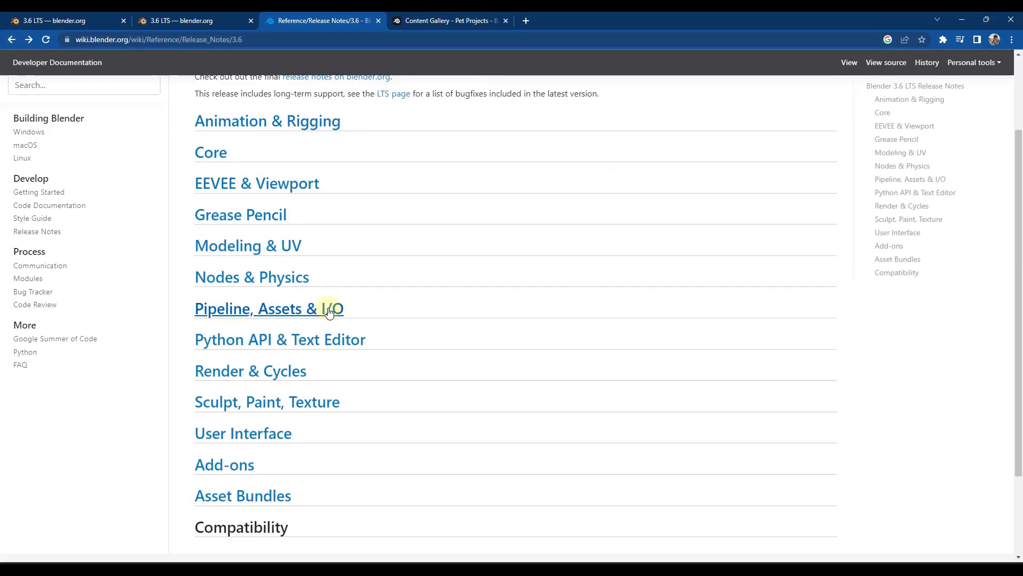
{"action": "left_click", "coordinate": [240, 469]}
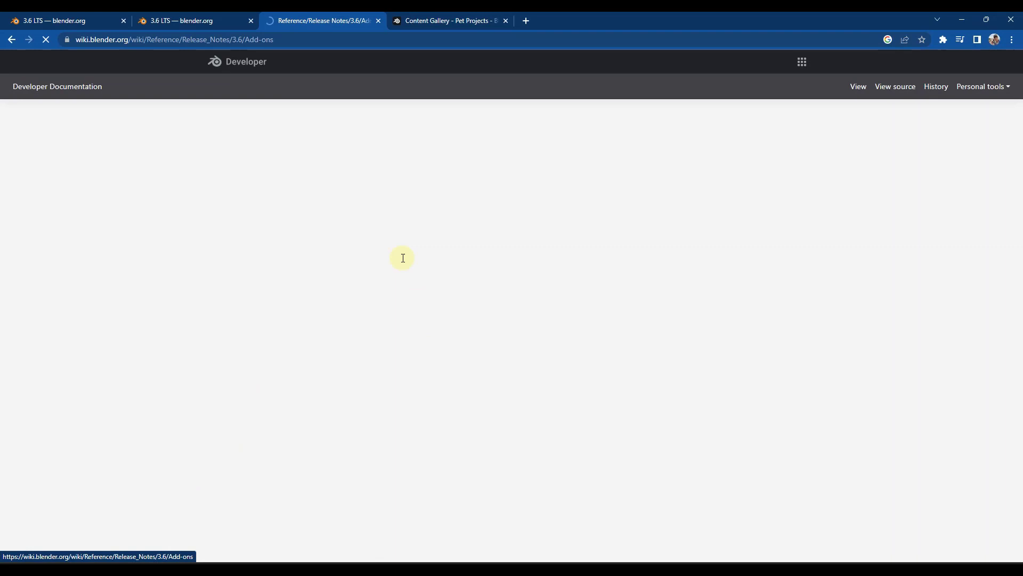
{"action": "scroll", "coordinate": [498, 384], "scroll_direction": "down", "scroll_amount": 1}
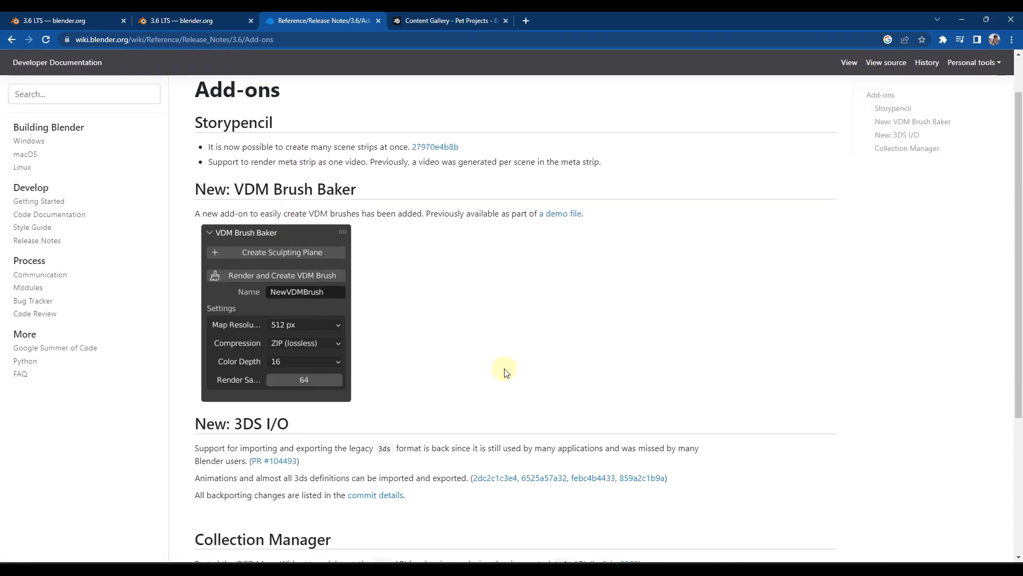
{"action": "scroll", "coordinate": [507, 372], "scroll_direction": "down", "scroll_amount": 4}
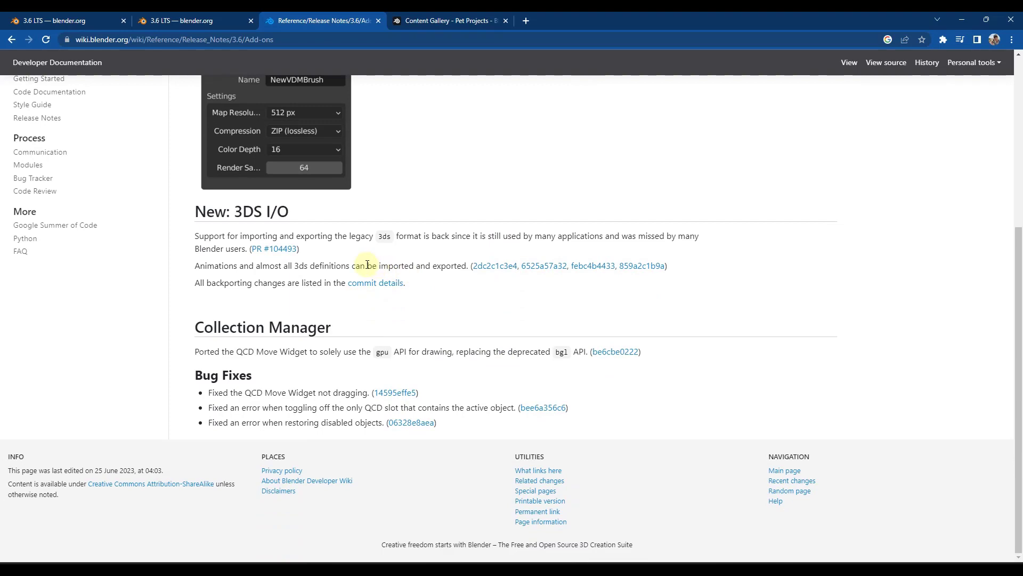
{"action": "scroll", "coordinate": [388, 303], "scroll_direction": "up", "scroll_amount": 5}
{"action": "left_click", "coordinate": [14, 44]}
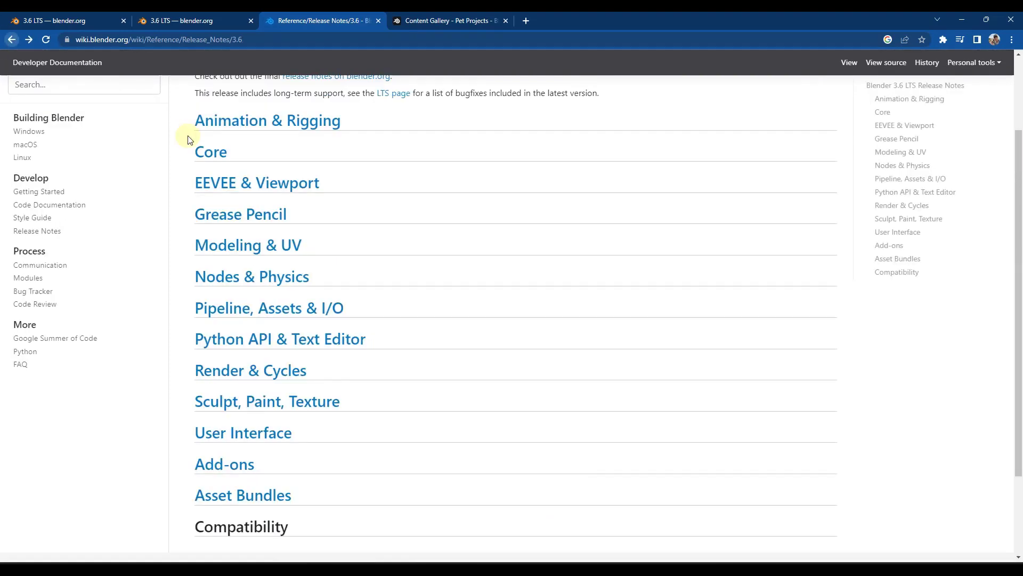
{"action": "scroll", "coordinate": [318, 349], "scroll_direction": "down", "scroll_amount": 2}
{"action": "scroll", "coordinate": [348, 310], "scroll_direction": "up", "scroll_amount": 5}
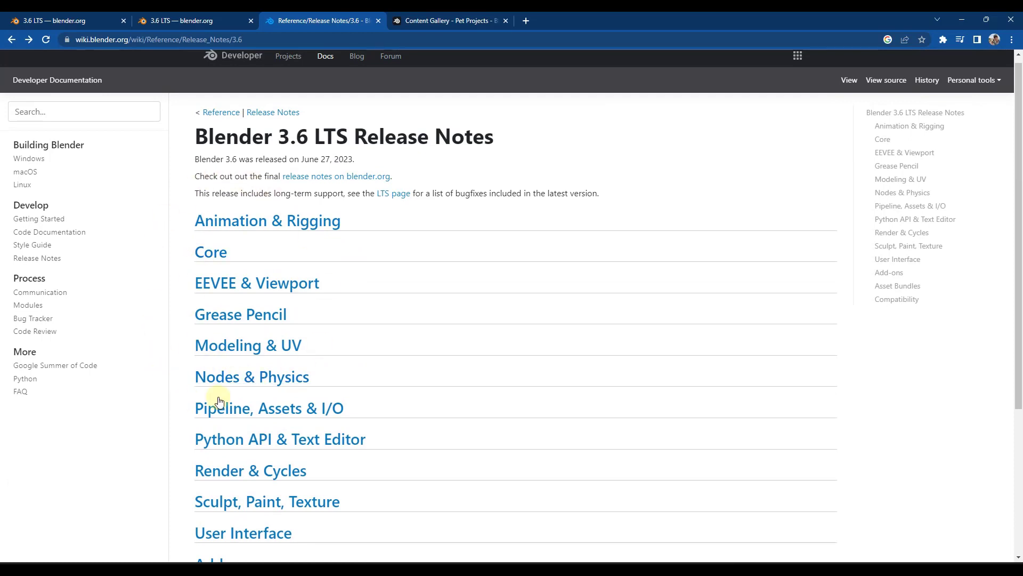
{"action": "scroll", "coordinate": [261, 373], "scroll_direction": "down", "scroll_amount": 1}
{"action": "scroll", "coordinate": [304, 258], "scroll_direction": "up", "scroll_amount": 1}
Read the blender.org 3.6 extras, from the New Retopology overlay down to Text Object improvements
{"action": "left_click", "coordinate": [94, 24]}
{"action": "scroll", "coordinate": [673, 196], "scroll_direction": "down", "scroll_amount": 3}
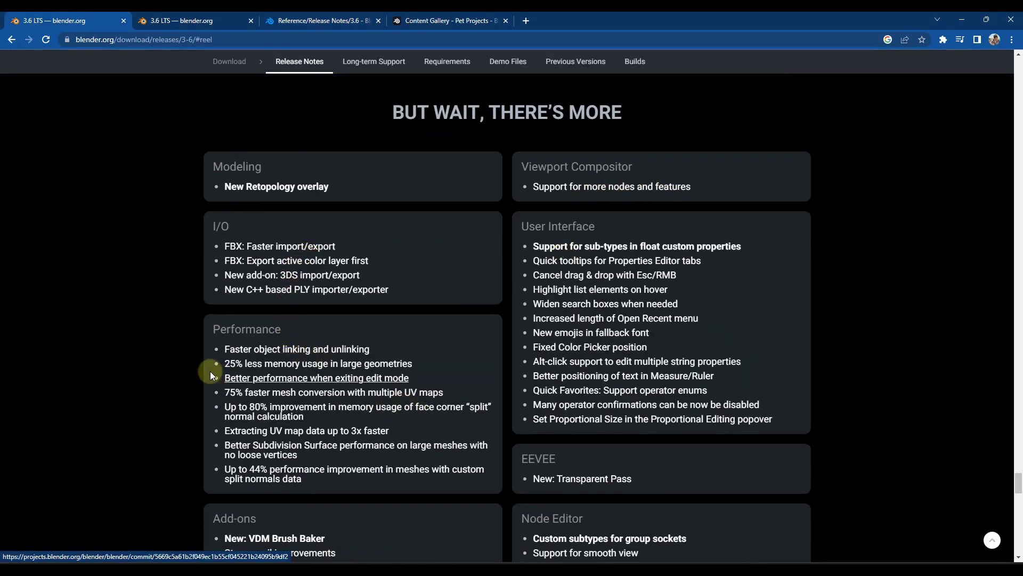
{"action": "scroll", "coordinate": [128, 356], "scroll_direction": "down", "scroll_amount": 3}
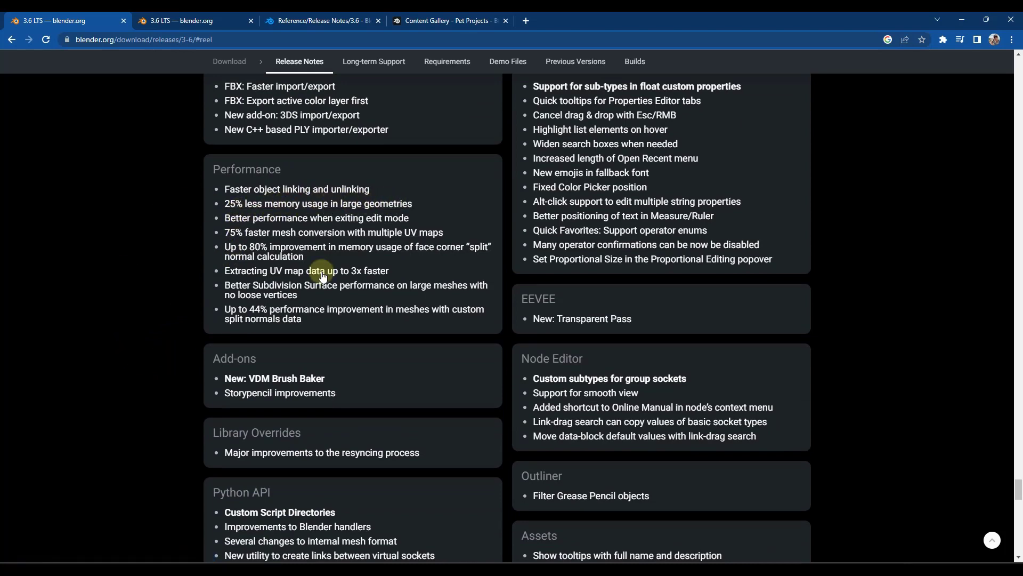
{"action": "scroll", "coordinate": [318, 358], "scroll_direction": "down", "scroll_amount": 2}
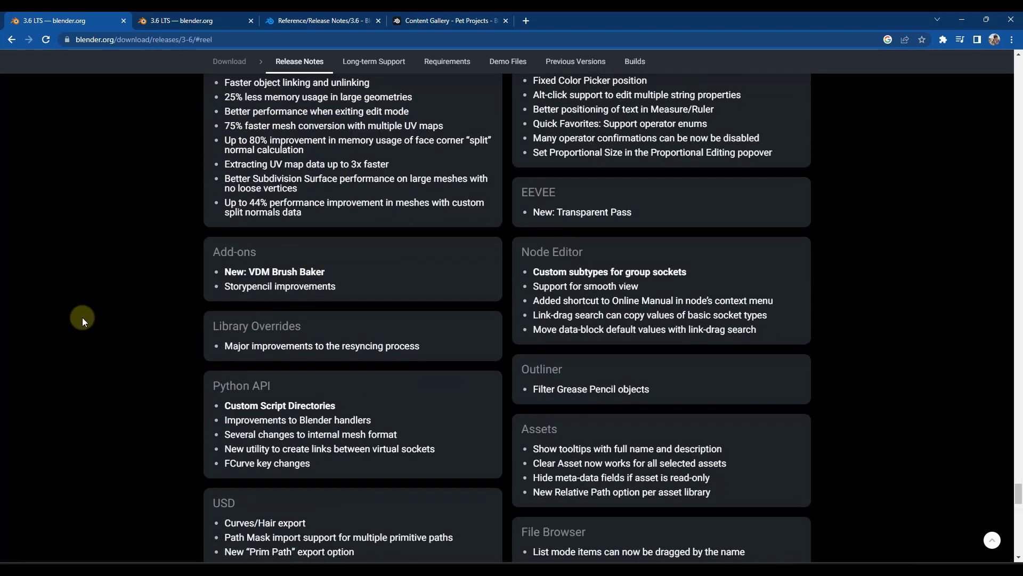
{"action": "scroll", "coordinate": [91, 331], "scroll_direction": "down", "scroll_amount": 2}
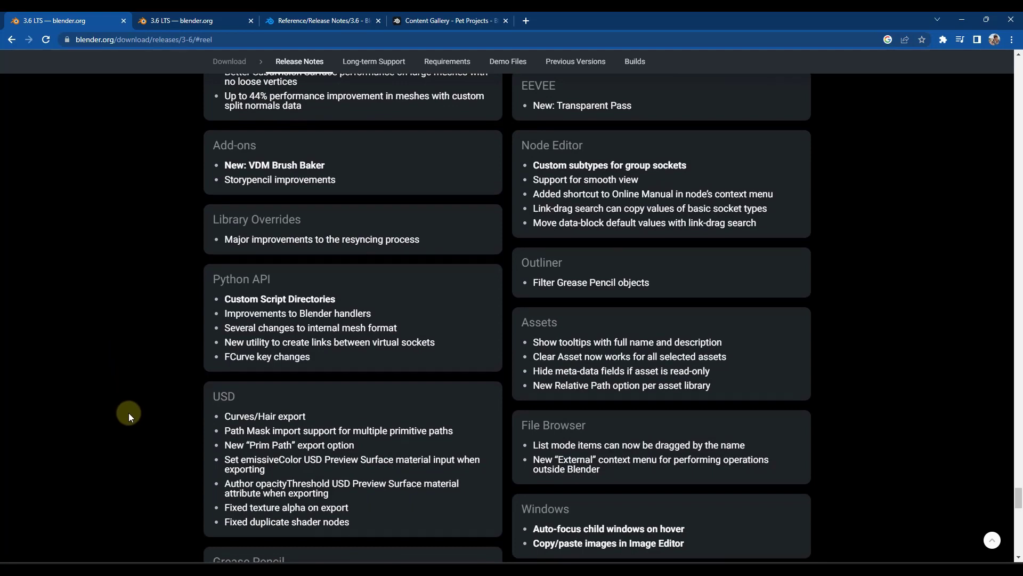
{"action": "scroll", "coordinate": [490, 354], "scroll_direction": "down", "scroll_amount": 3}
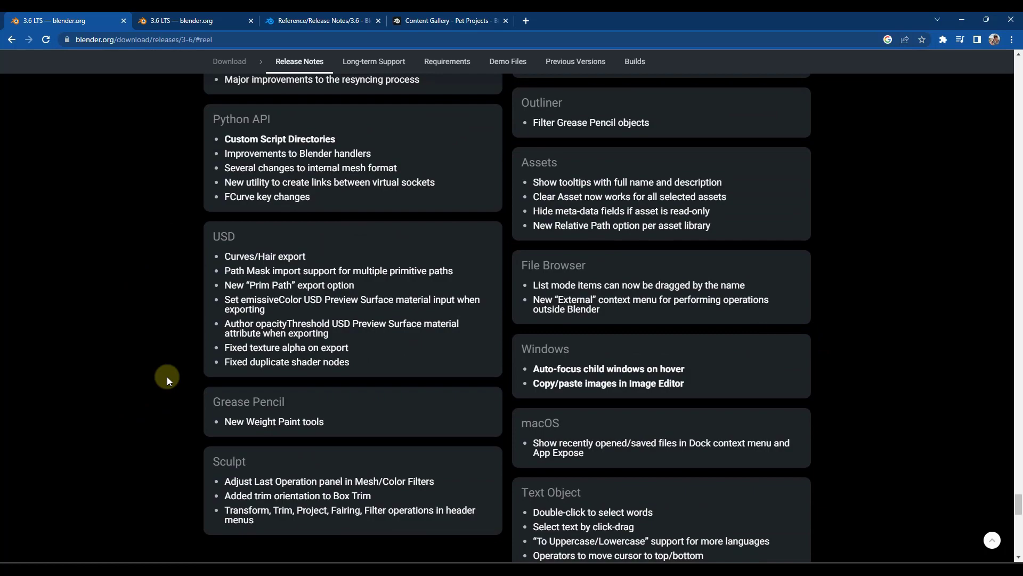
{"action": "scroll", "coordinate": [434, 321], "scroll_direction": "down", "scroll_amount": 2}
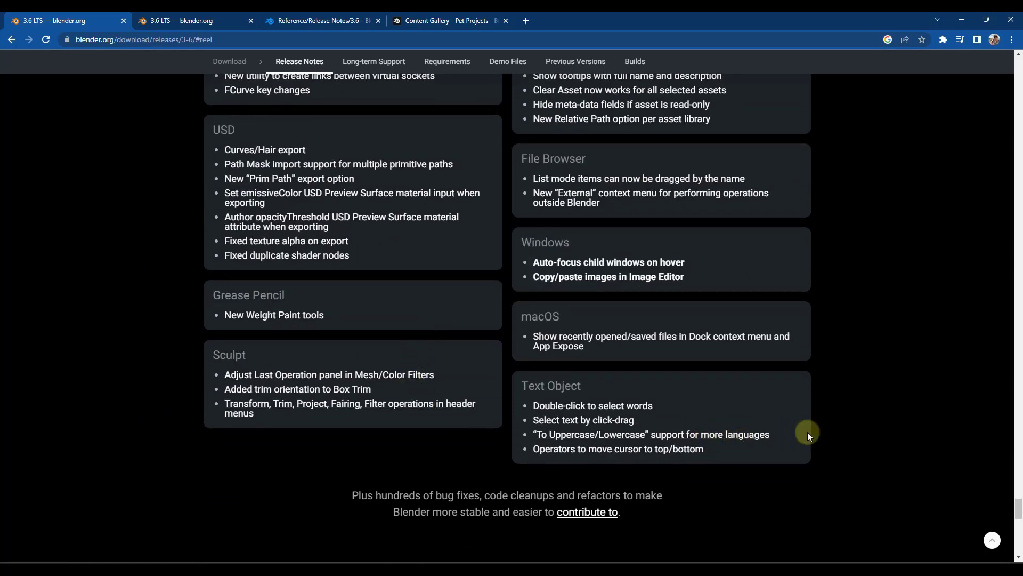
{"action": "scroll", "coordinate": [829, 421], "scroll_direction": "up", "scroll_amount": 12}
{"action": "scroll", "coordinate": [828, 407], "scroll_direction": "up", "scroll_amount": 3}
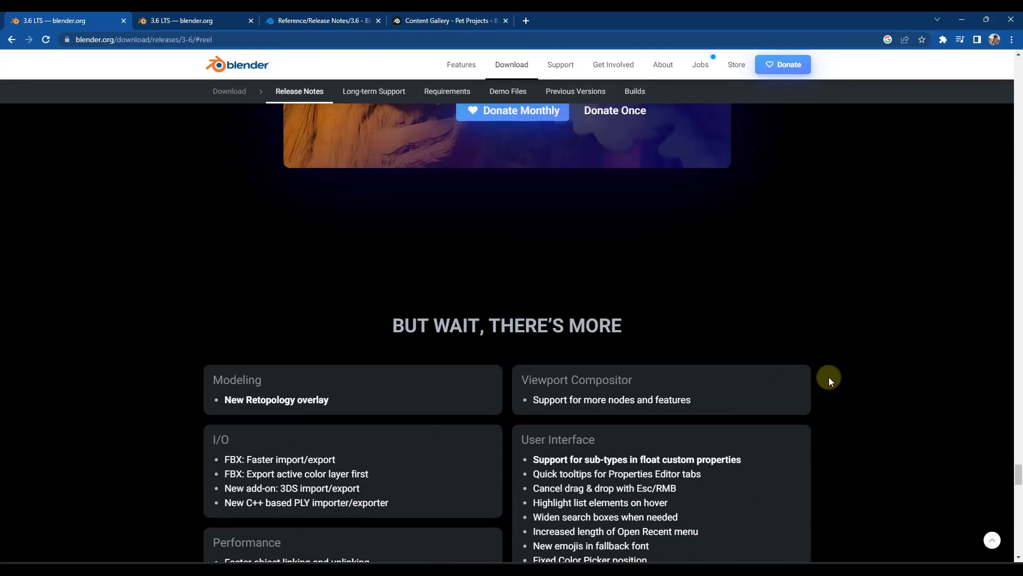
{"action": "scroll", "coordinate": [830, 376], "scroll_direction": "down", "scroll_amount": 3}
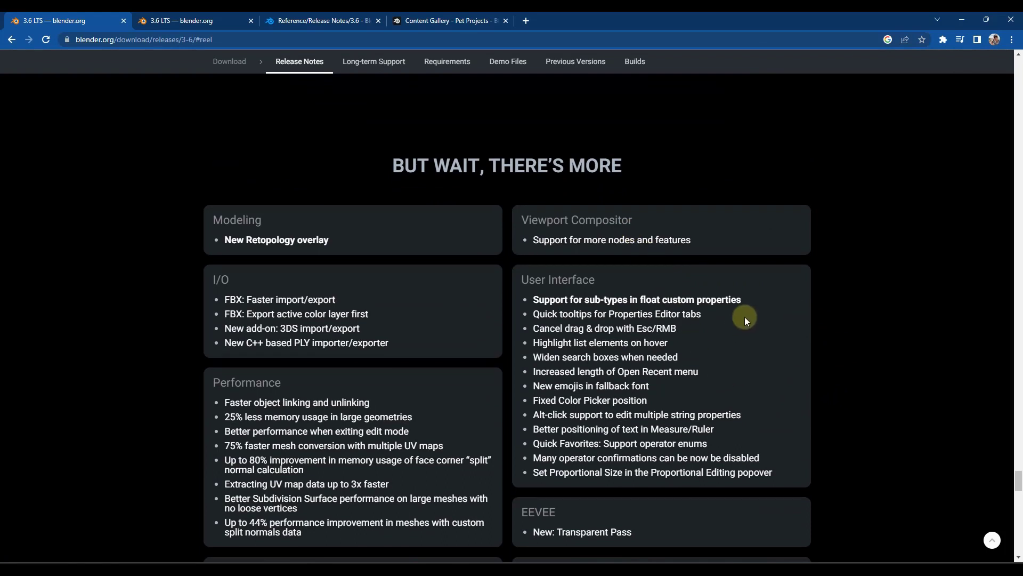
{"action": "scroll", "coordinate": [741, 318], "scroll_direction": "down", "scroll_amount": 1}
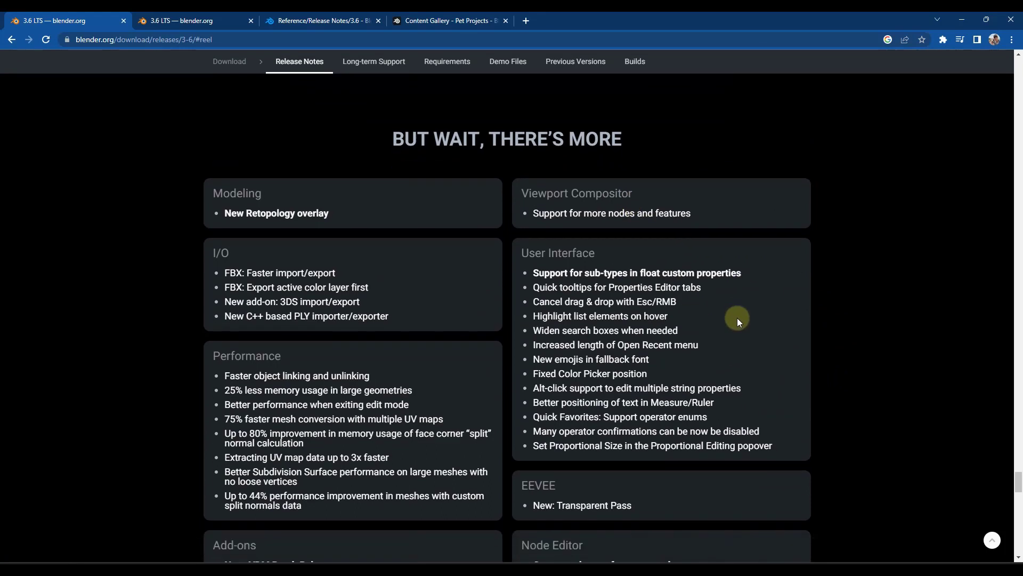